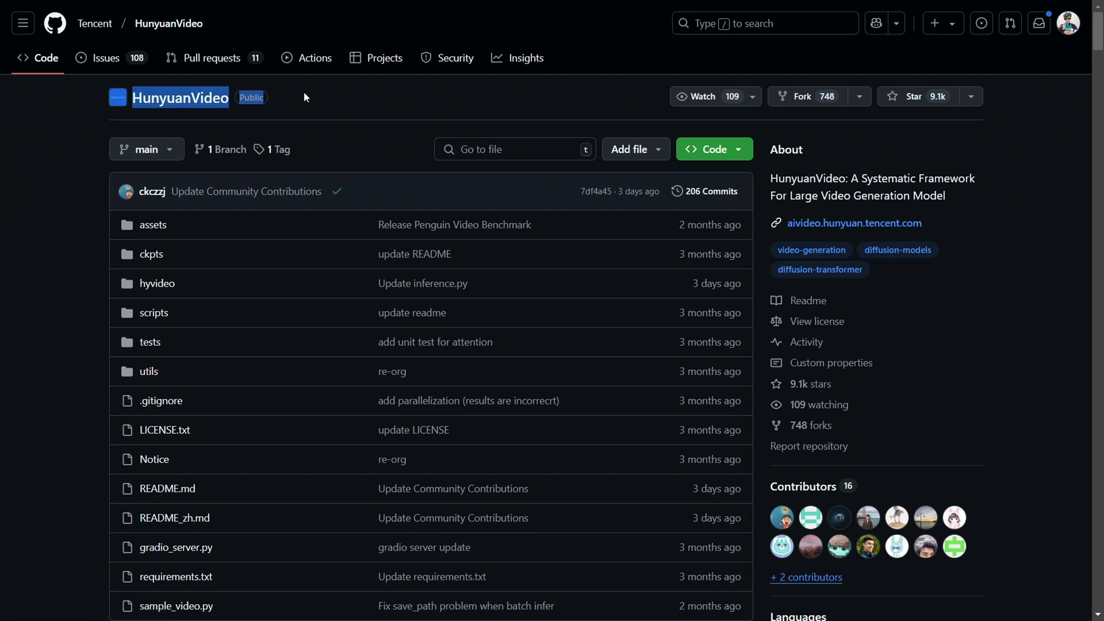
Read the HunyuanVideo README's Community Contributions, including the ComfyUI-HunyuanVideoWrapper entry.
left_click(304, 93)
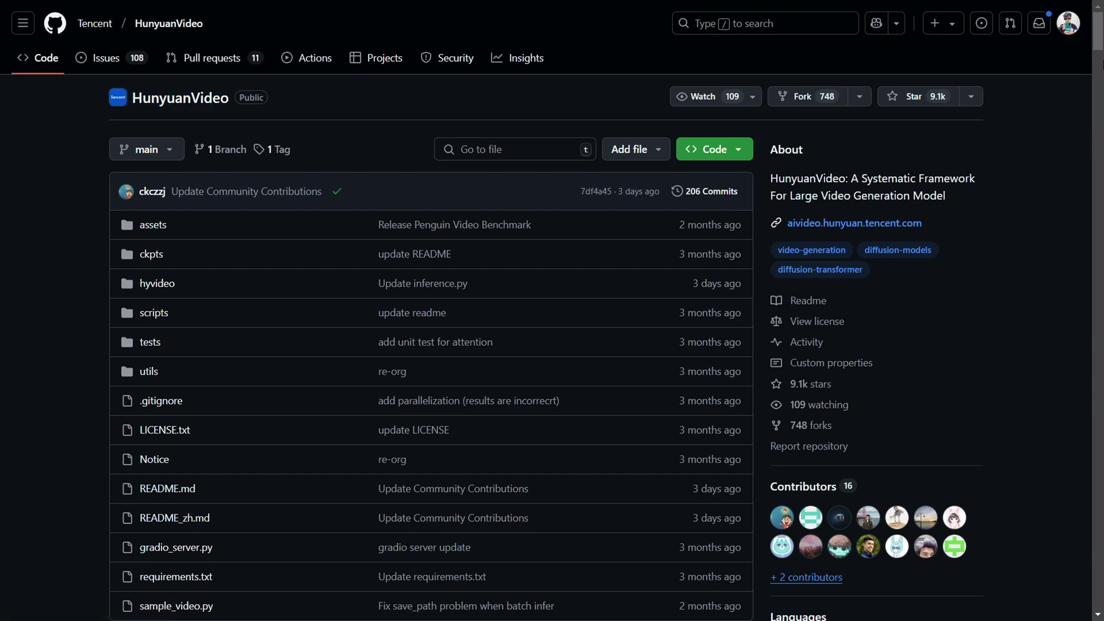
left_click_drag(1099, 32, 1099, 71)
left_click_drag(133, 185, 719, 177)
left_click(718, 215)
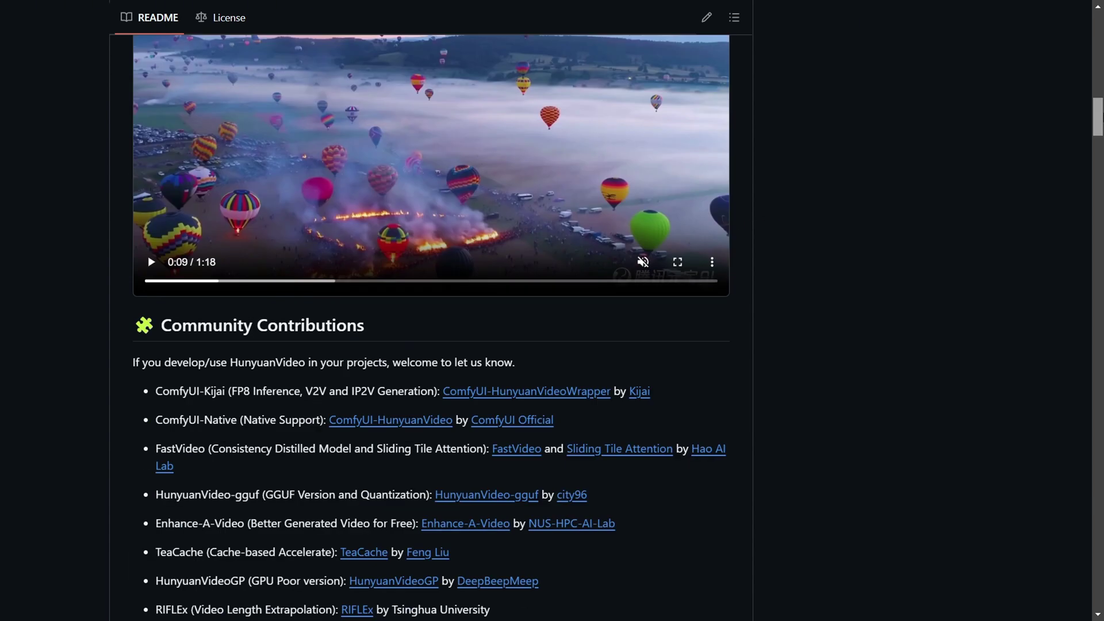
left_click_drag(1098, 70, 1098, 131)
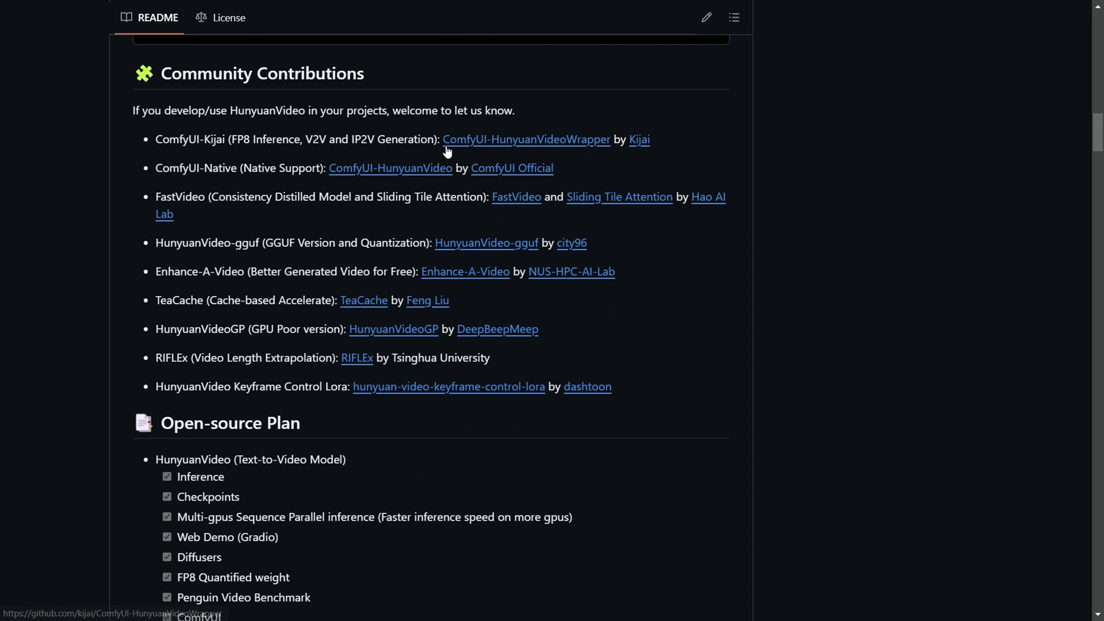
left_click_drag(114, 110, 431, 135)
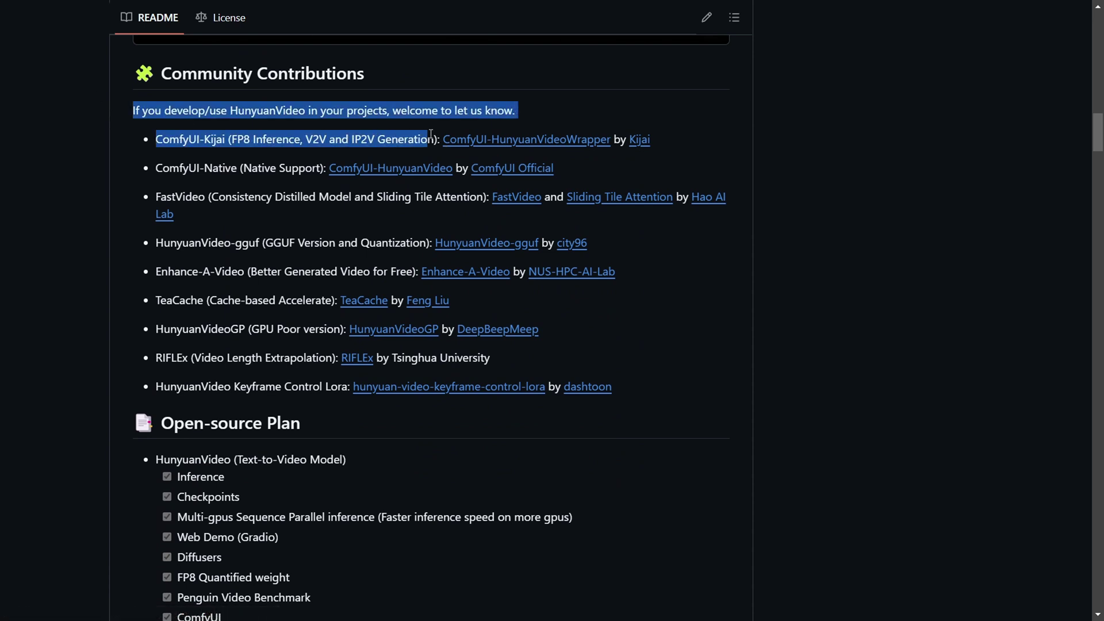
left_click(431, 133)
left_click_drag(651, 139, 363, 139)
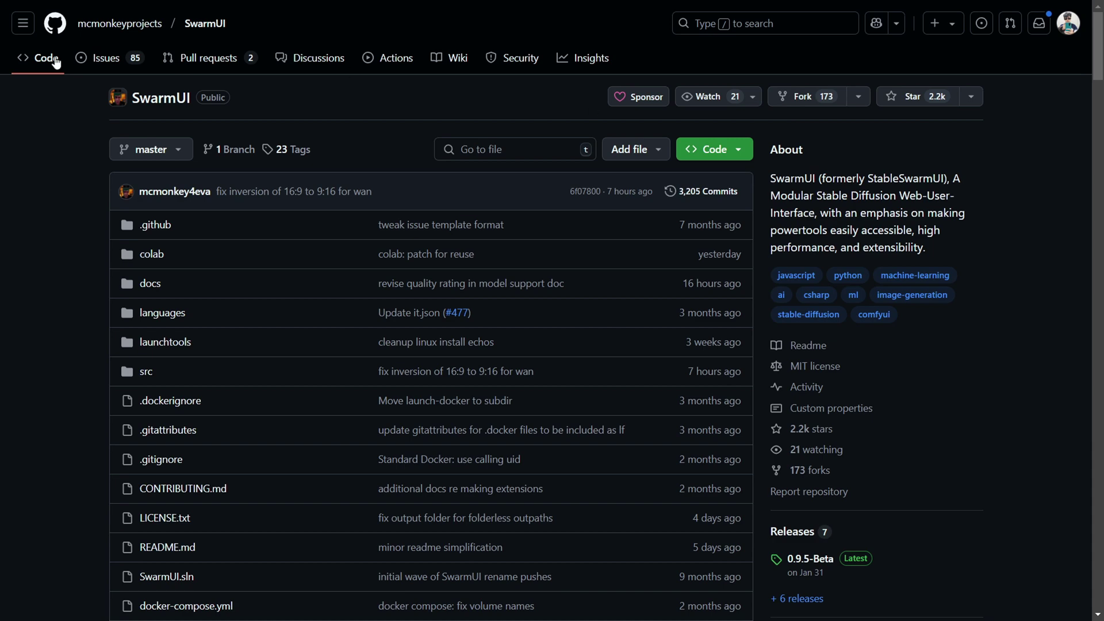
left_click_drag(94, 85, 237, 103)
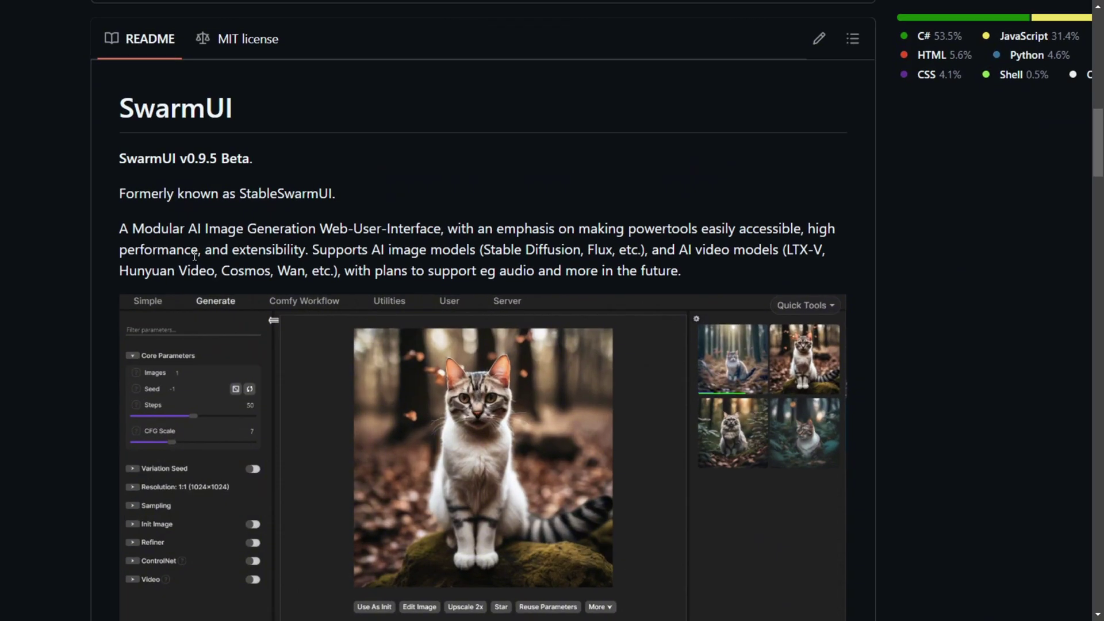
left_click_drag(88, 231, 895, 225)
left_click(794, 269)
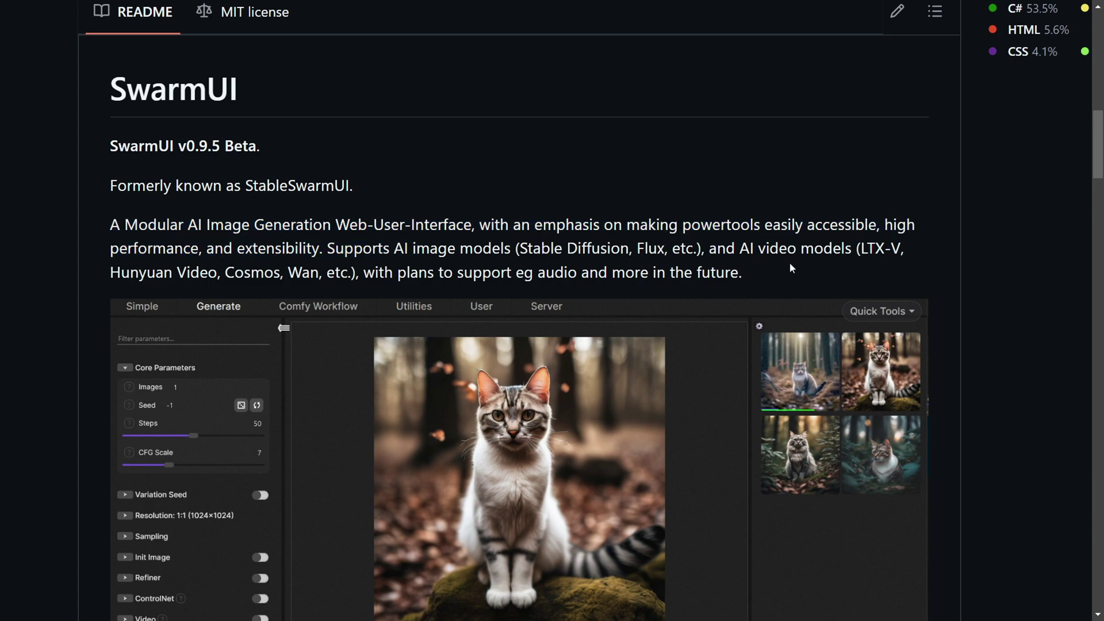
left_click_drag(1099, 151, 1100, 233)
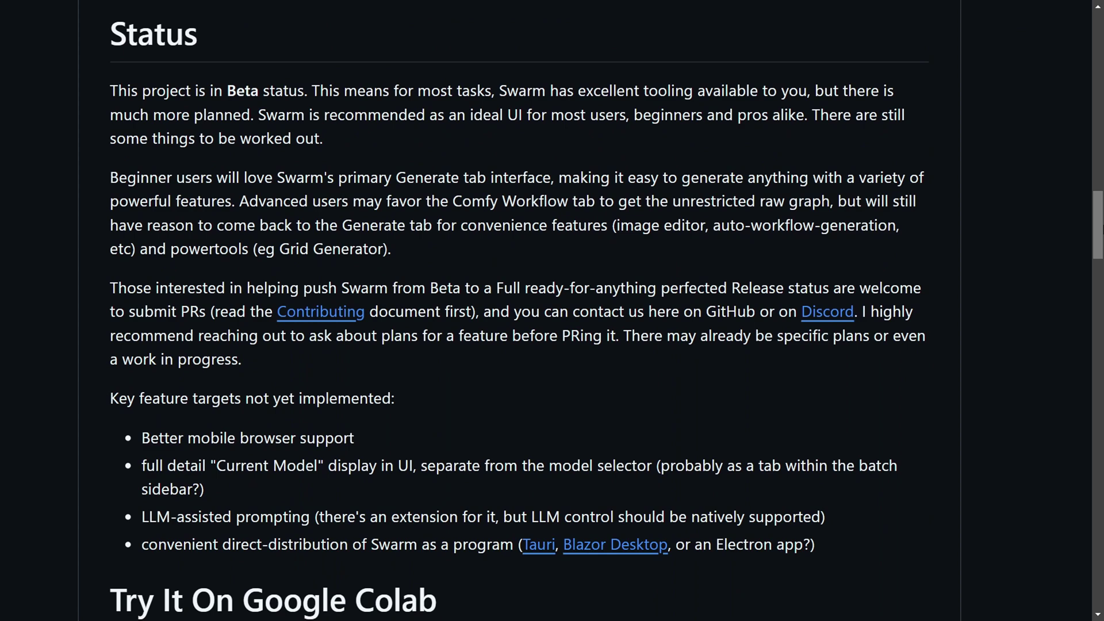
left_click_drag(104, 98, 808, 115)
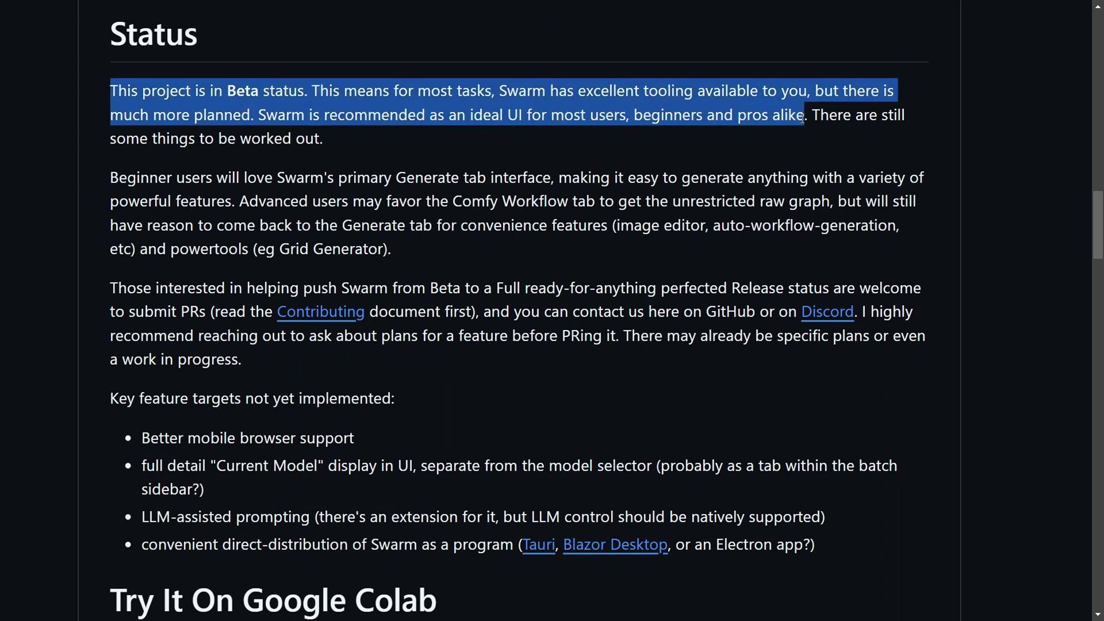
left_click(697, 115)
left_click_drag(416, 147, 568, 153)
left_click_drag(187, 210, 813, 233)
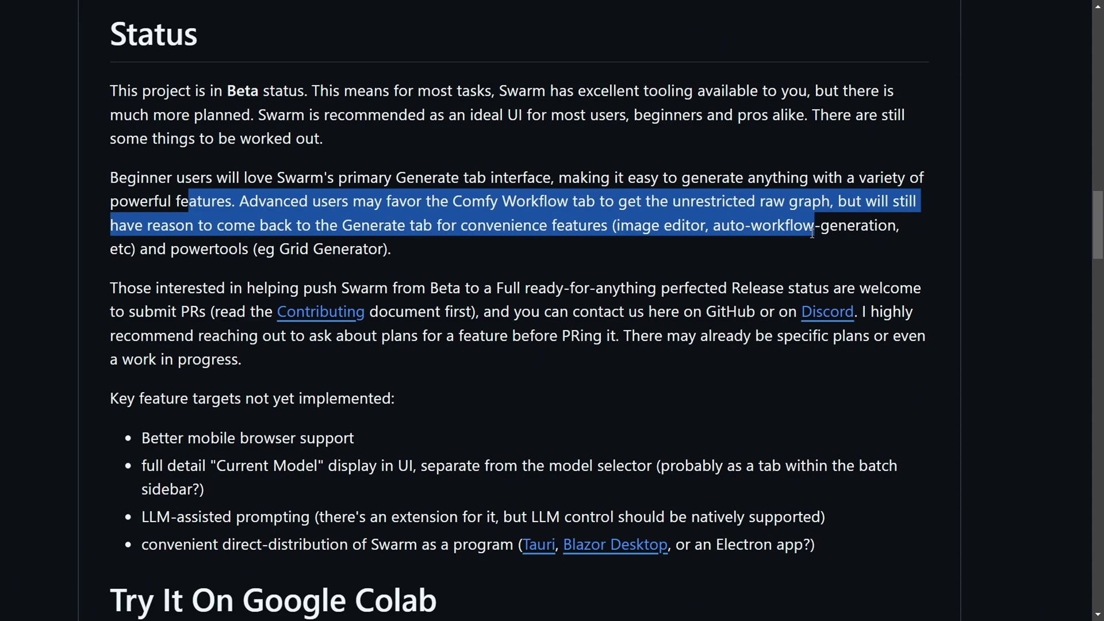
left_click_drag(111, 288, 841, 270)
scroll(840, 271, "down", 8)
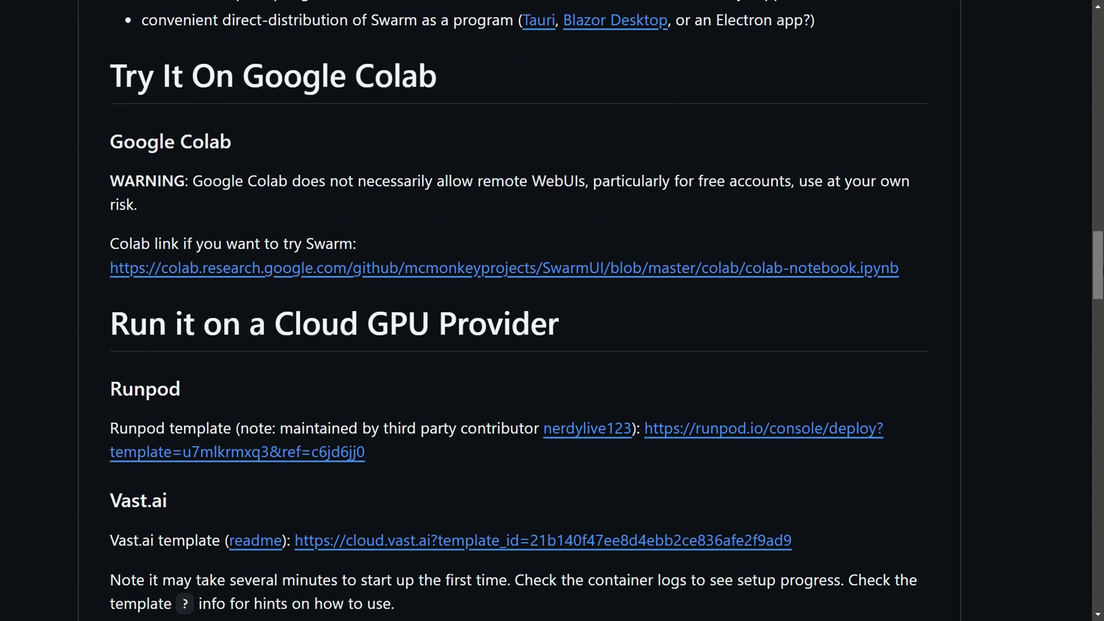
key("ctrl+minus")
key("ctrl+minus")
scroll(432, 328, "down", 3)
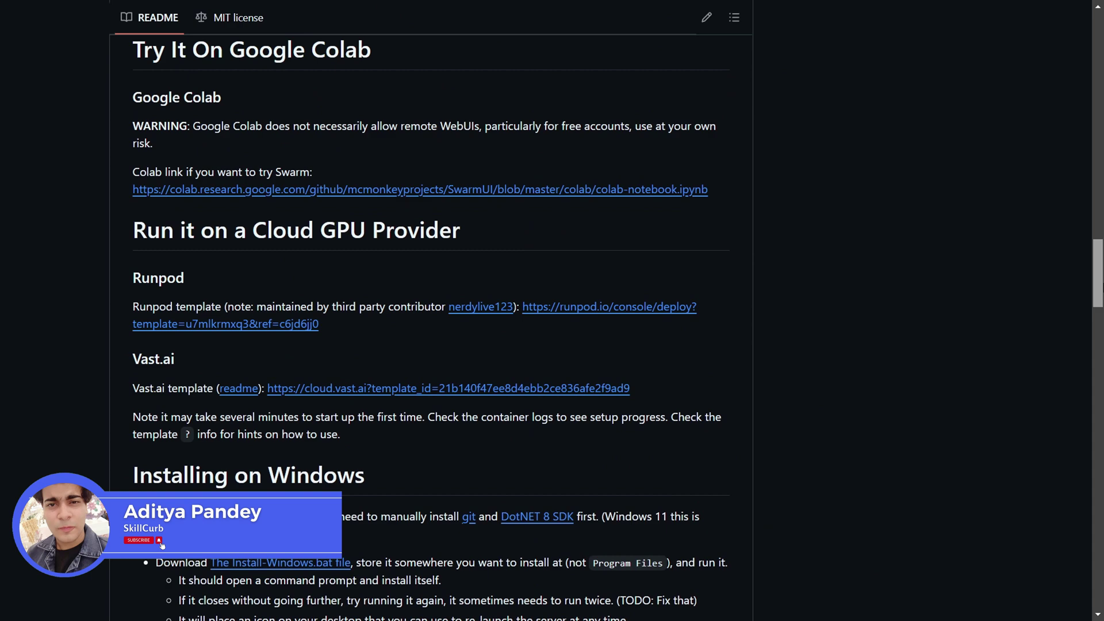
scroll(432, 328, "up", 2)
key("Home")
left_click_drag(94, 85, 290, 105)
left_click(289, 105)
scroll(915, 275, "up", 5)
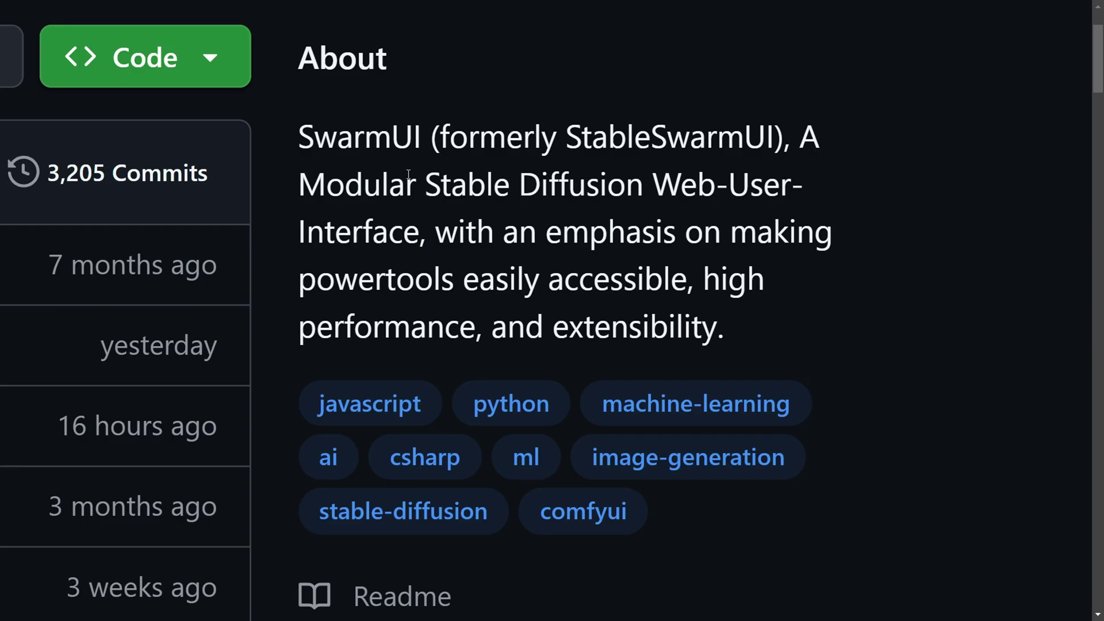
left_click_drag(303, 138, 791, 142)
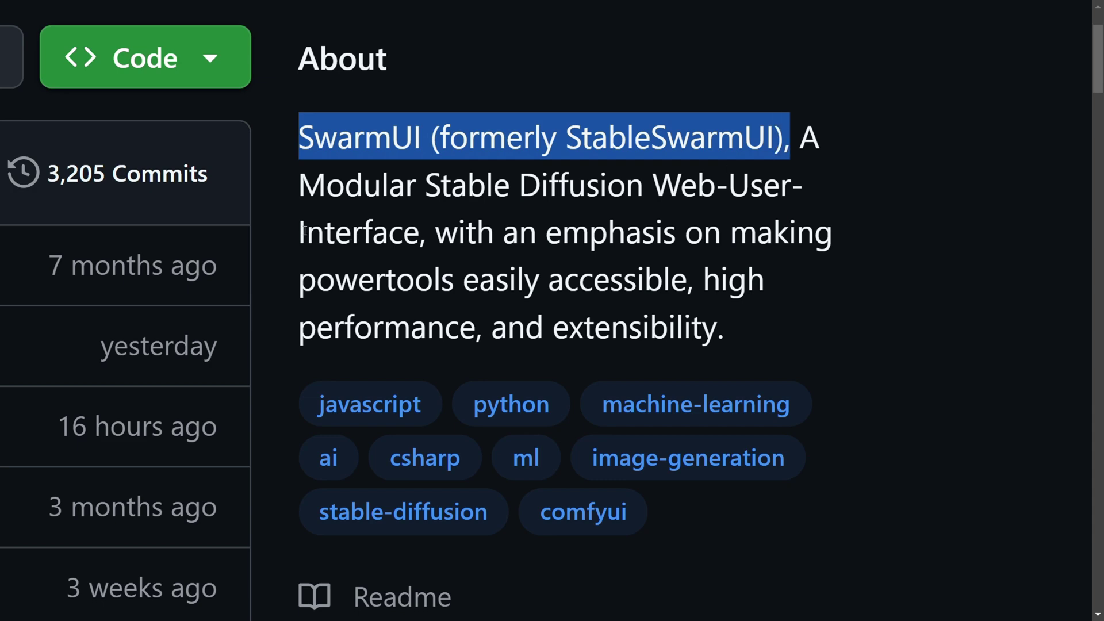
left_click_drag(306, 231, 842, 223)
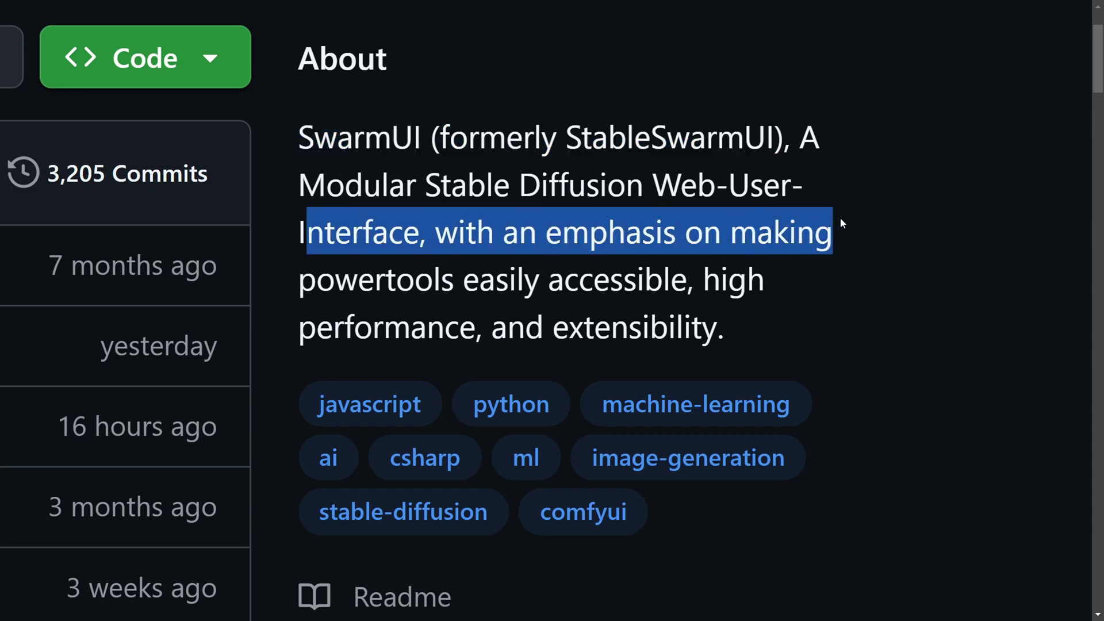
left_click(841, 220)
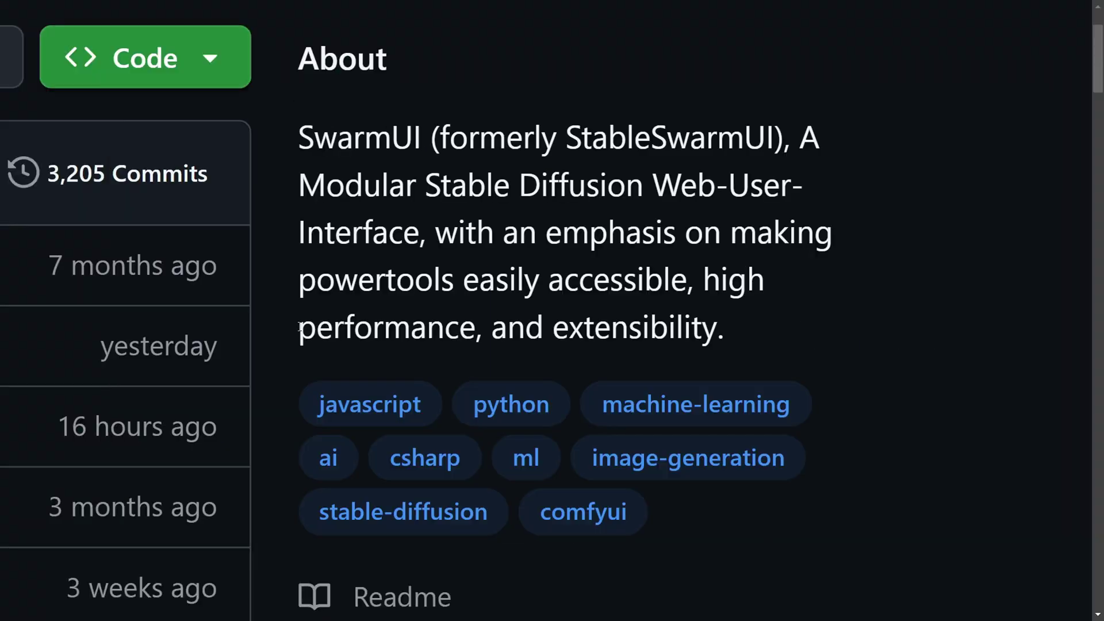
left_click_drag(299, 57, 821, 299)
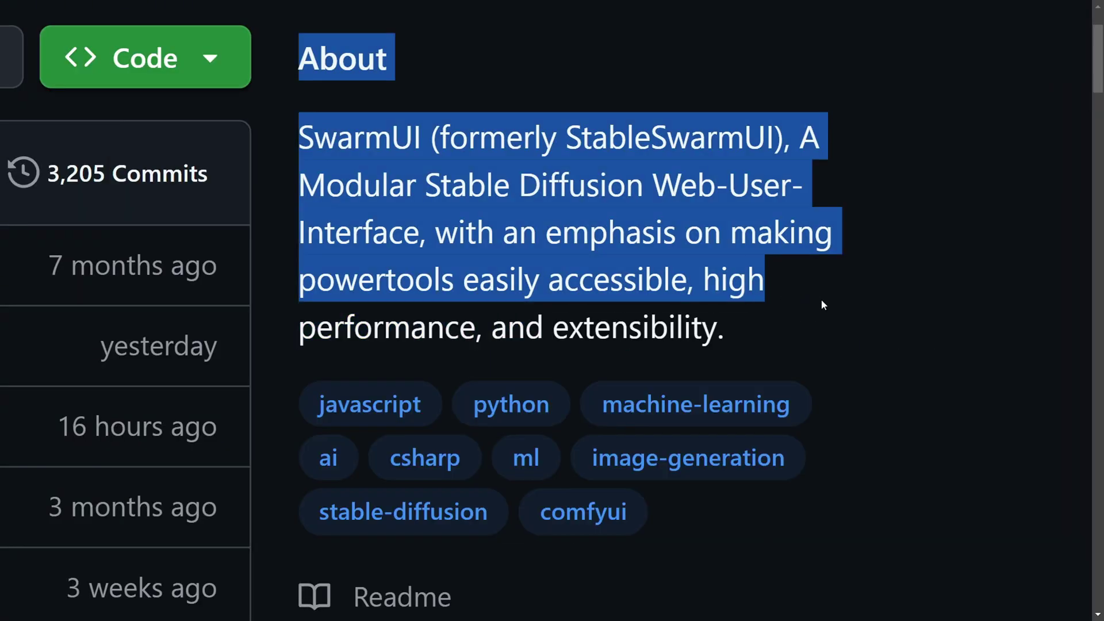
left_click(822, 301)
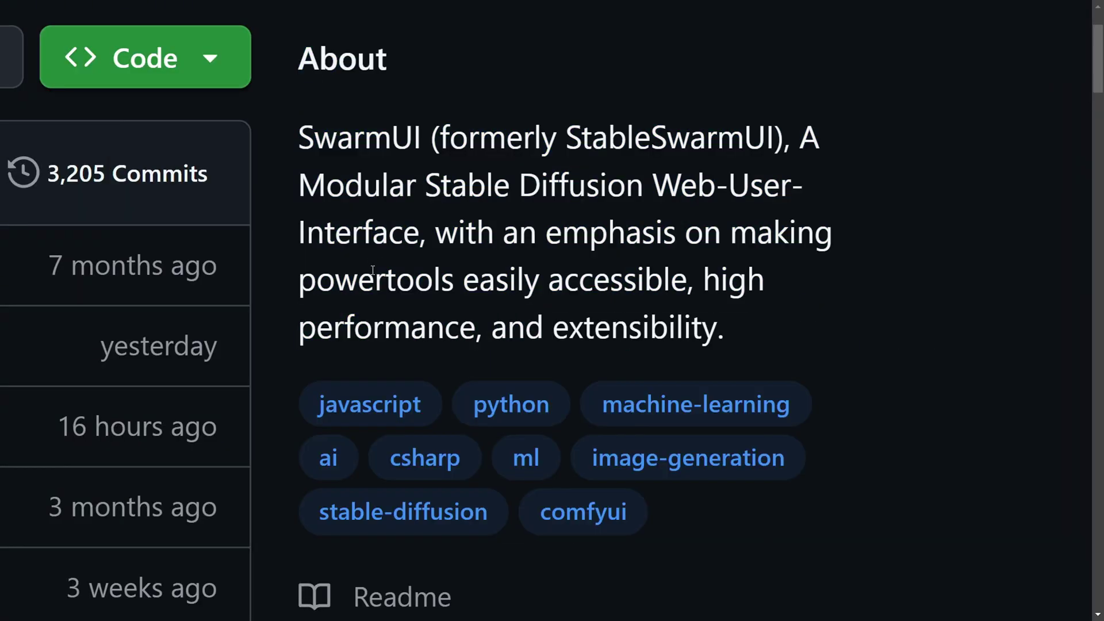
left_click_drag(373, 274, 812, 315)
left_click(817, 314)
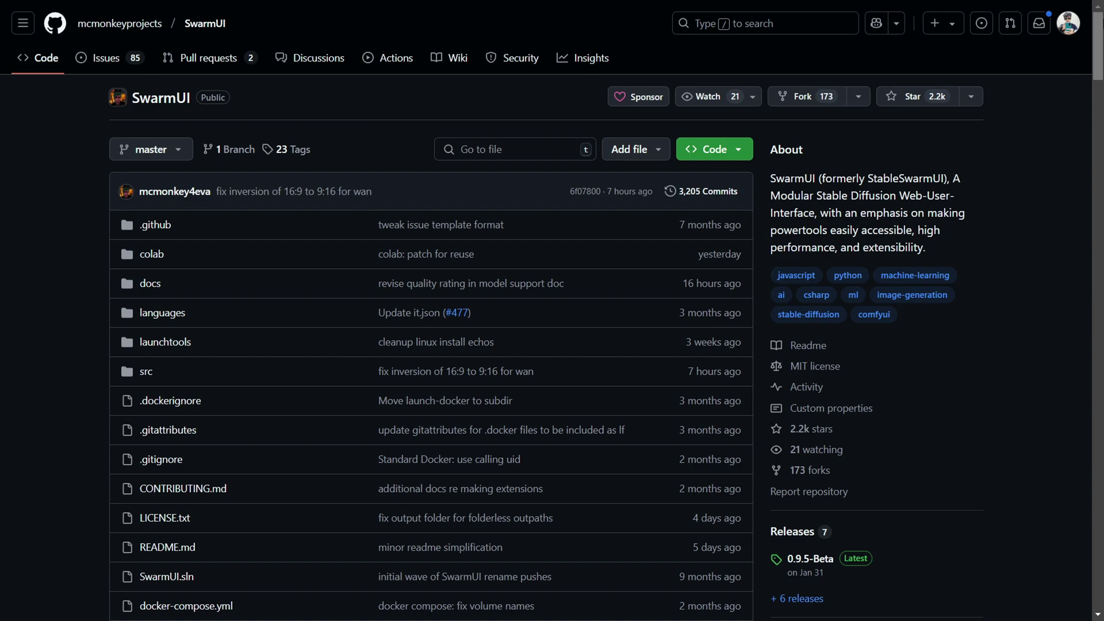
Read the opening description of the SwarmUI README.
scroll(836, 299, "down", 15)
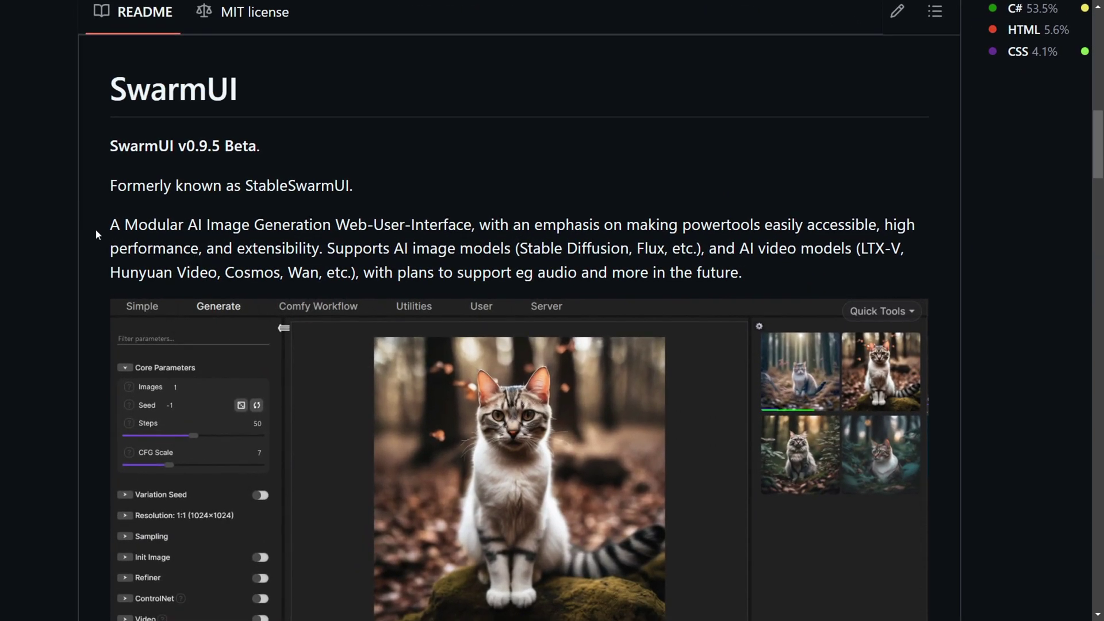
left_click_drag(96, 229, 896, 226)
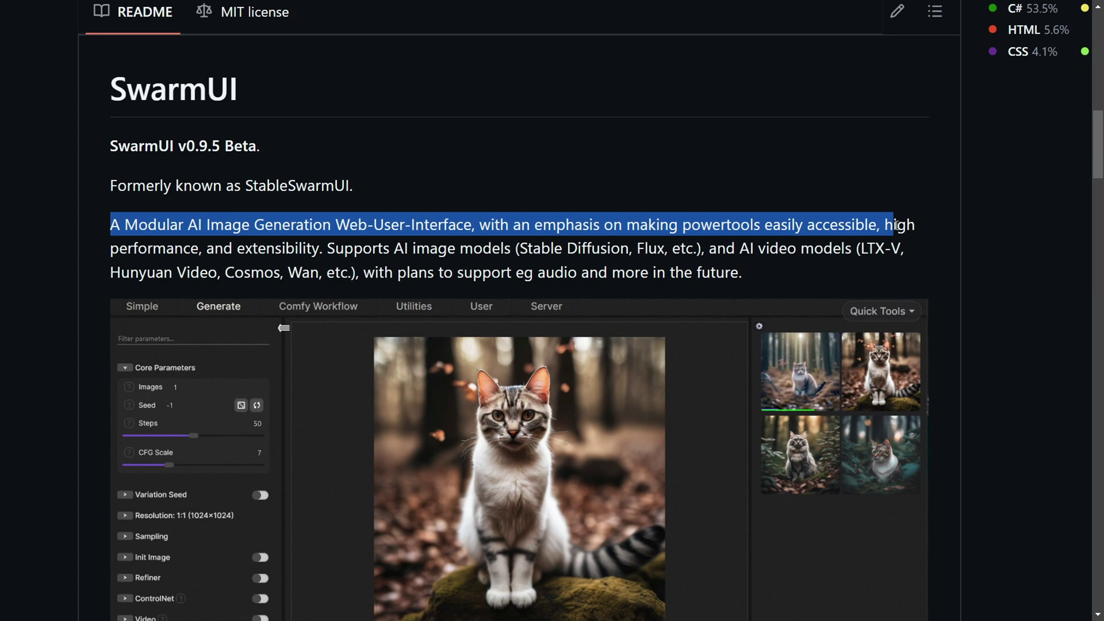
left_click(792, 268)
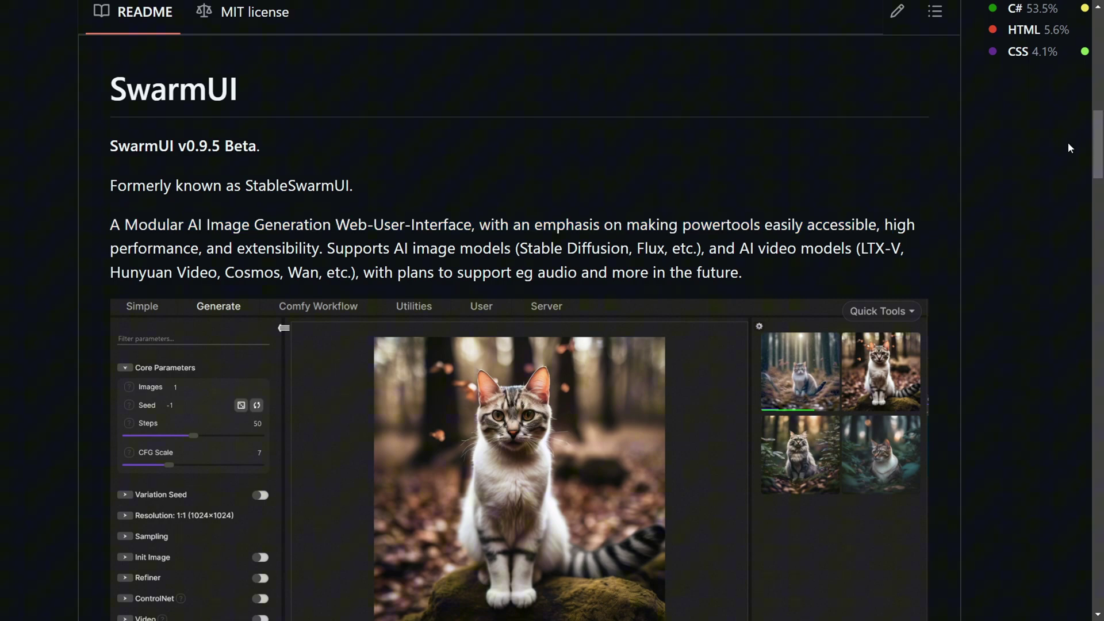
scroll(1097, 145, "down", 10)
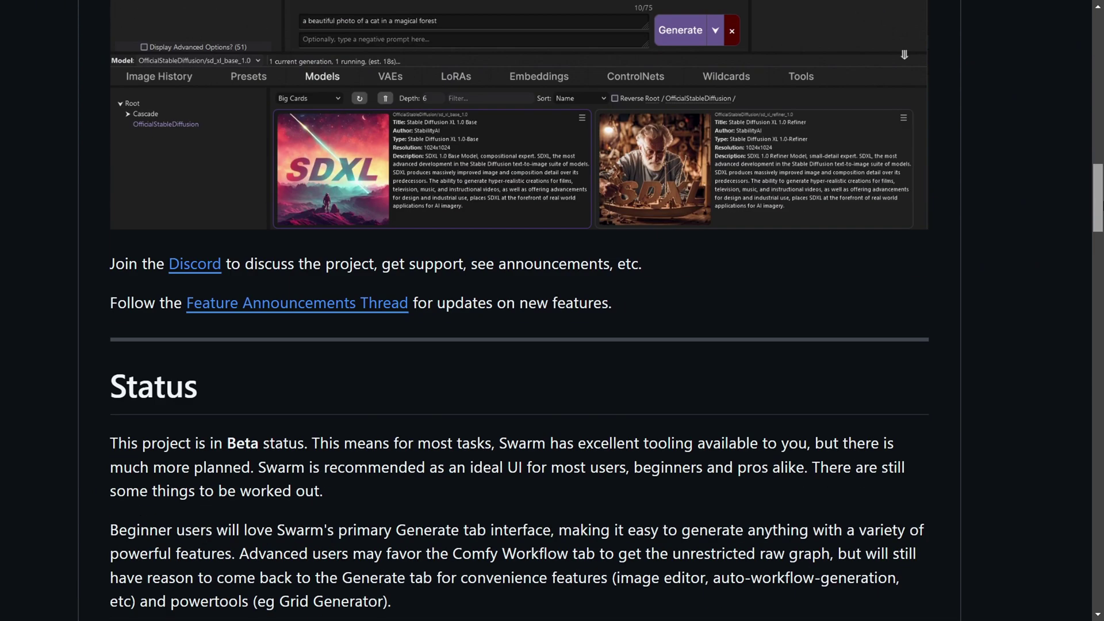
scroll(289, 154, "down", 5)
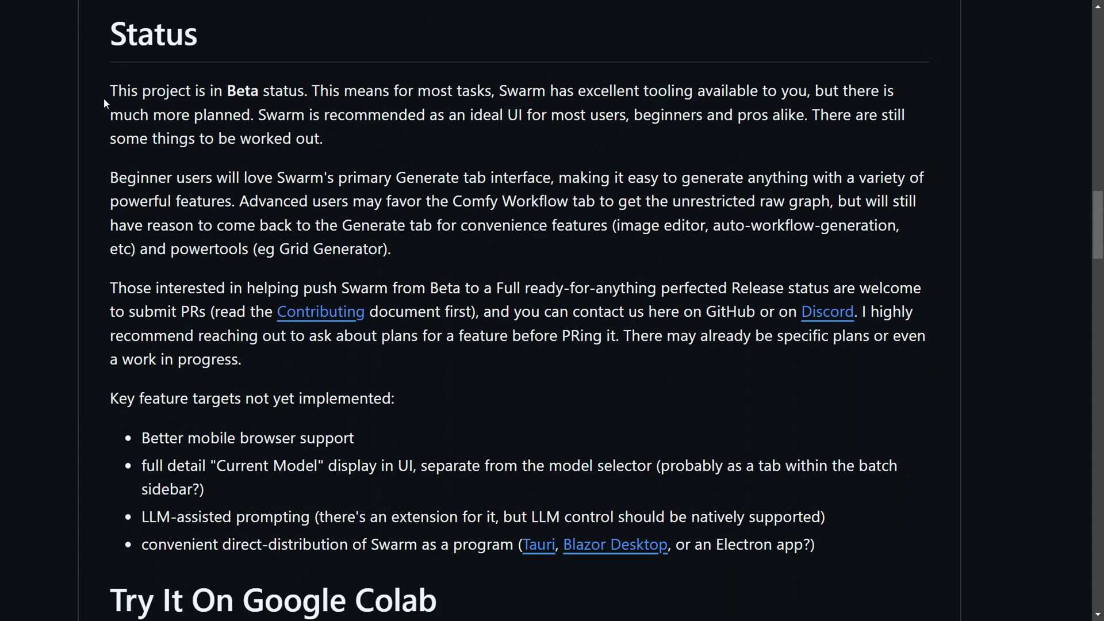
Read the Status section, the Beginner note on the Generate tab, and the contributing paragraph.
left_click_drag(104, 98, 804, 115)
left_click(500, 148)
left_click_drag(500, 147, 716, 114)
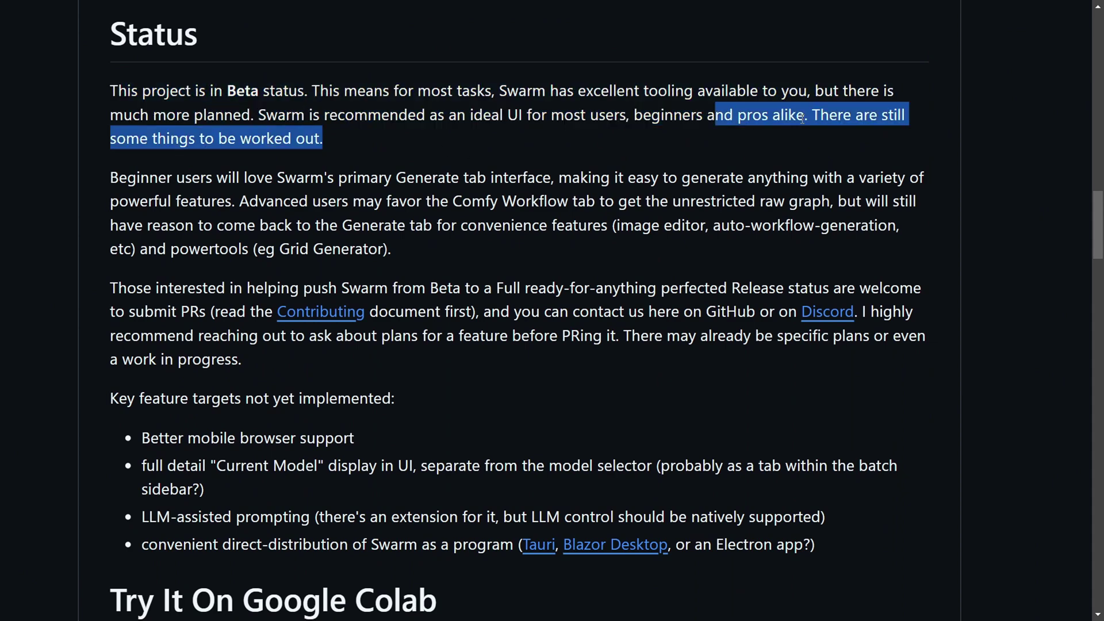
left_click_drag(802, 118, 652, 125)
left_click(651, 125)
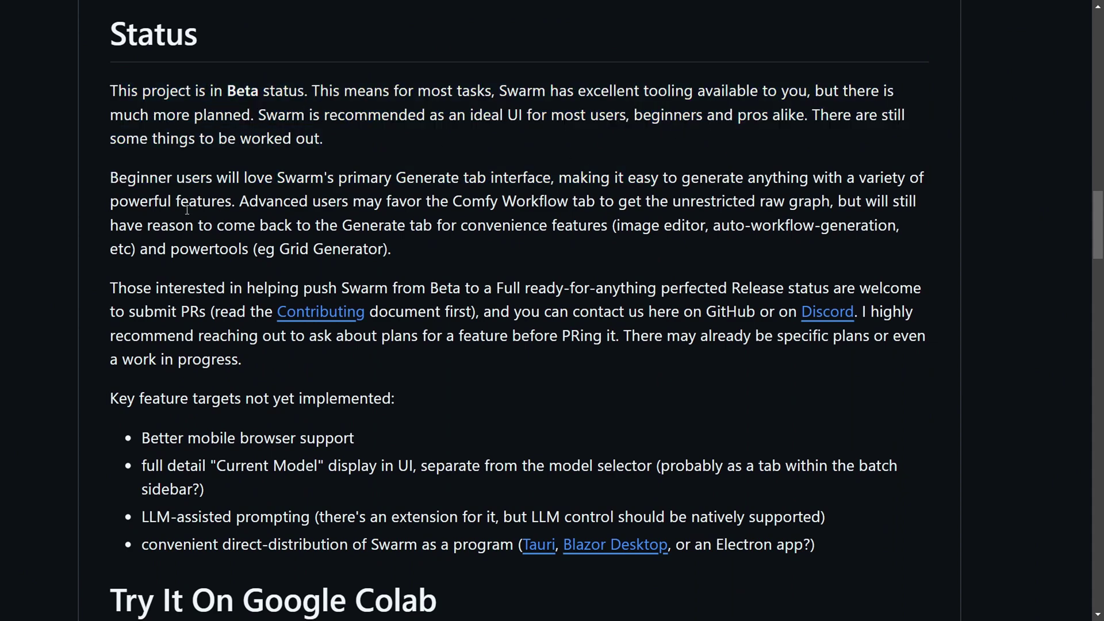
left_click_drag(187, 210, 709, 225)
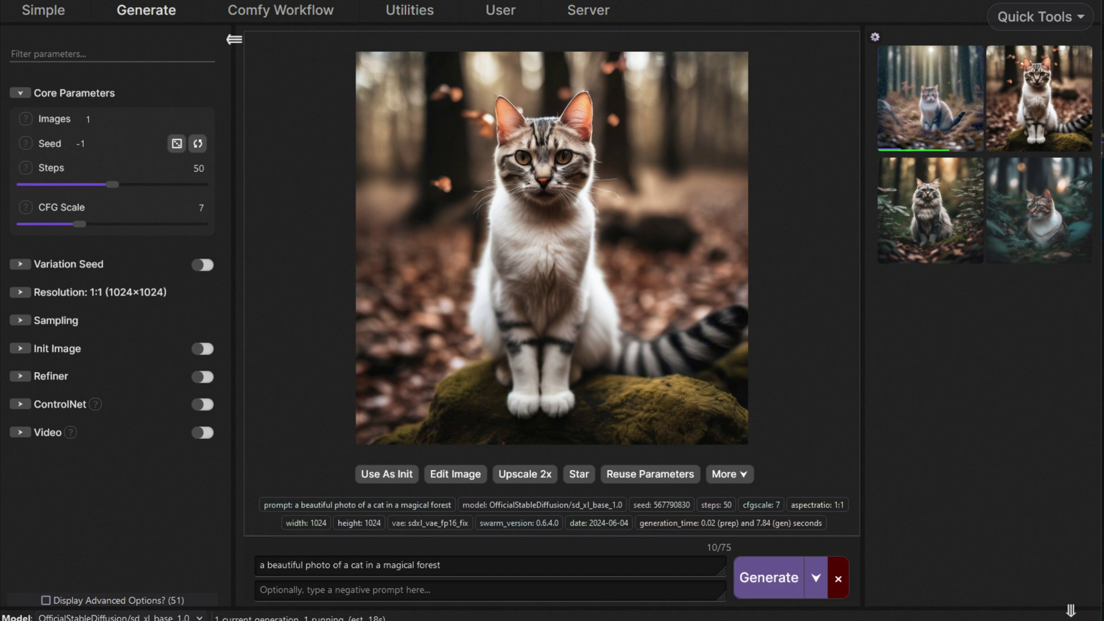
left_click_drag(110, 288, 839, 287)
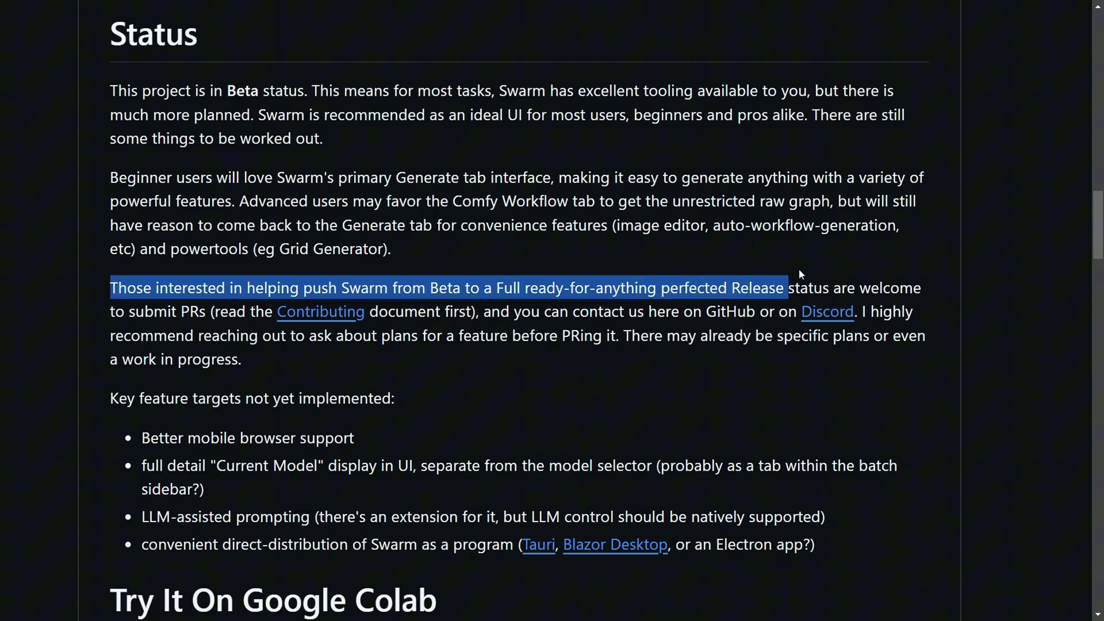
Read the Google Colab warning paragraph in the SwarmUI README.
scroll(518, 310, "down", 8)
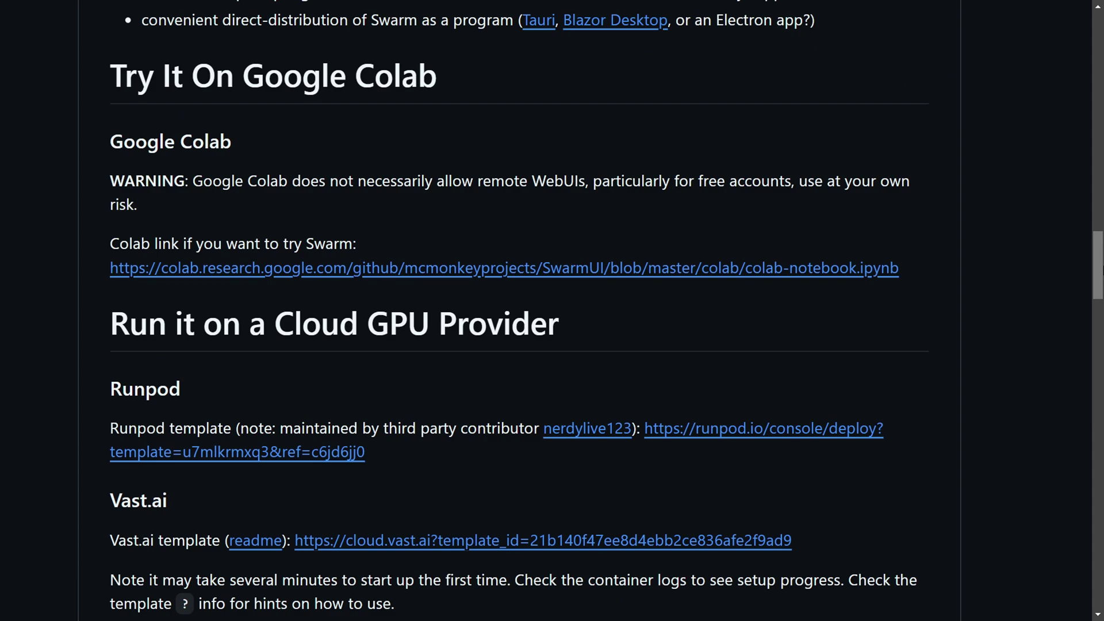
key("ctrl+minus")
key("ctrl+minus")
scroll(432, 311, "down", 3)
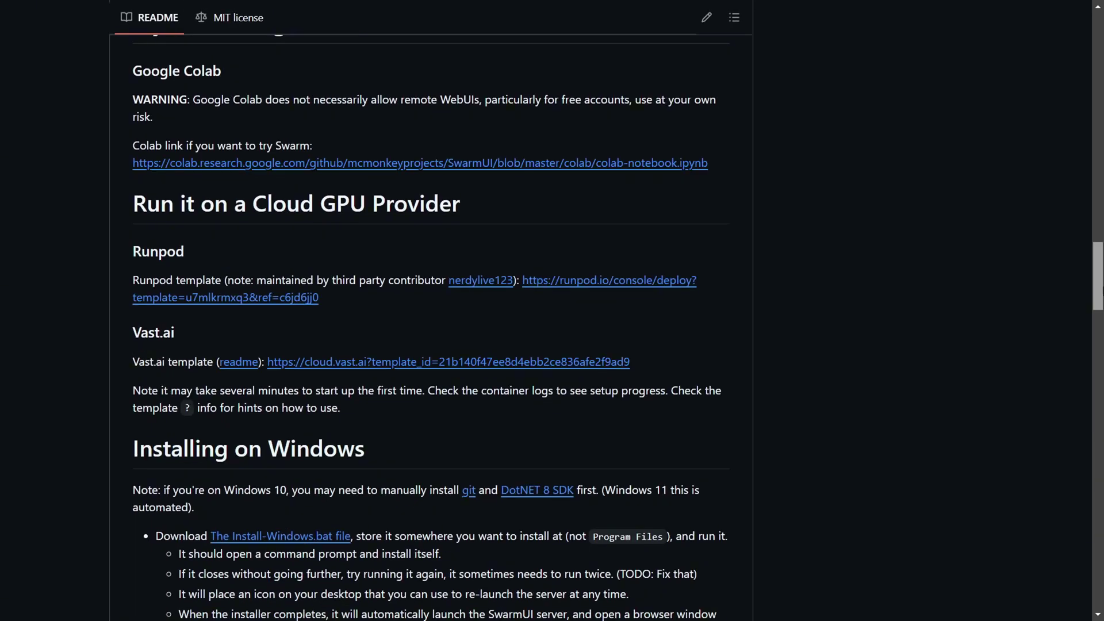
scroll(432, 310, "up", 2)
key("ctrl+plus")
key("ctrl+plus")
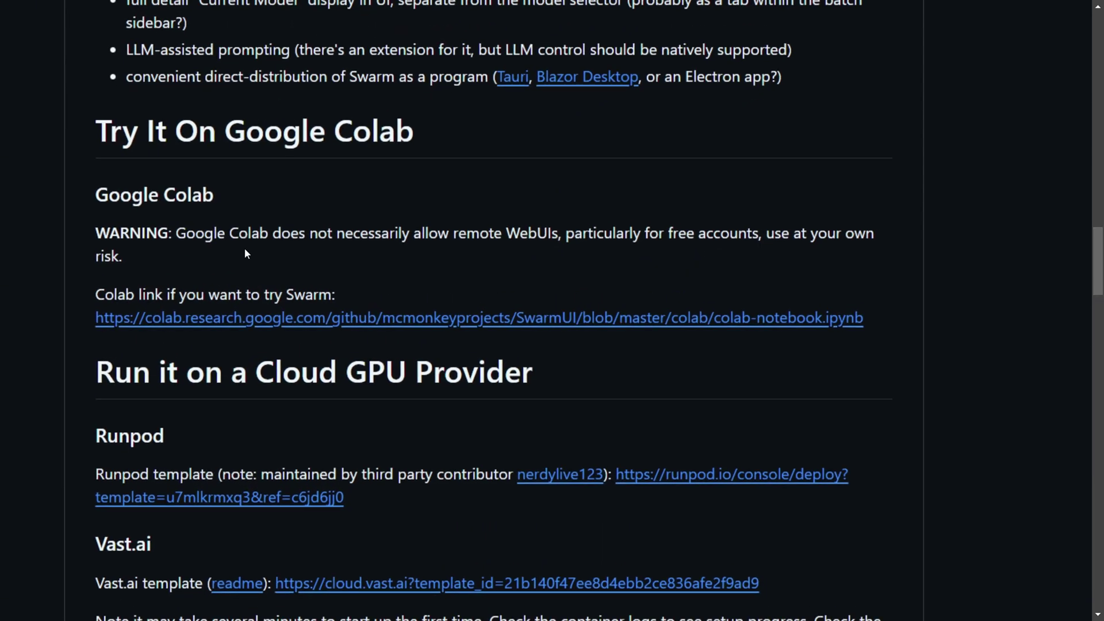
left_click_drag(85, 236, 622, 265)
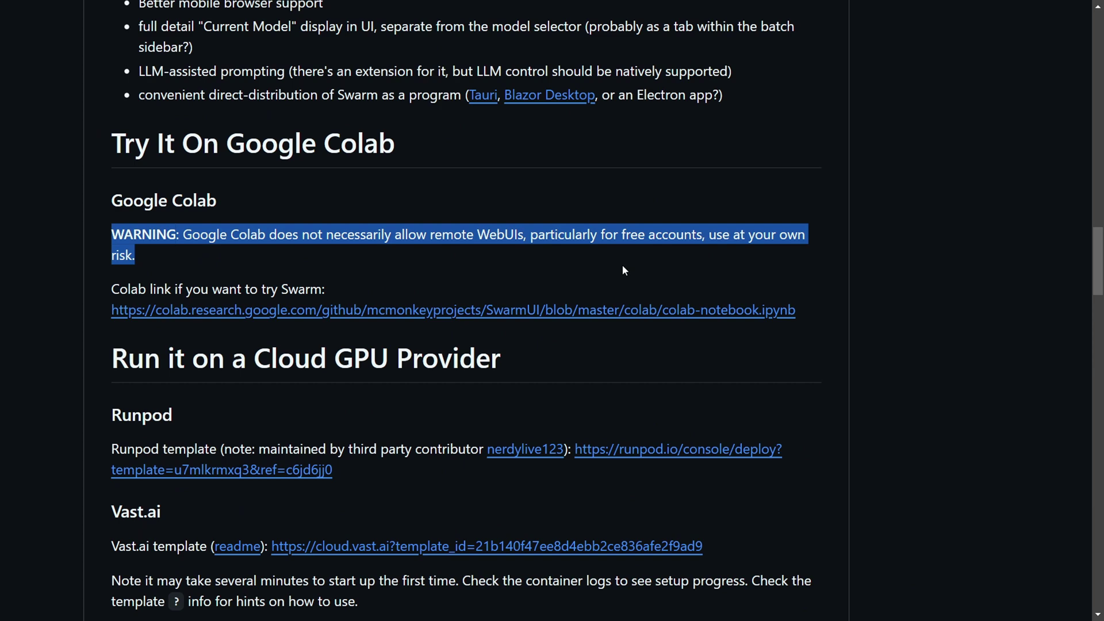
left_click(622, 264)
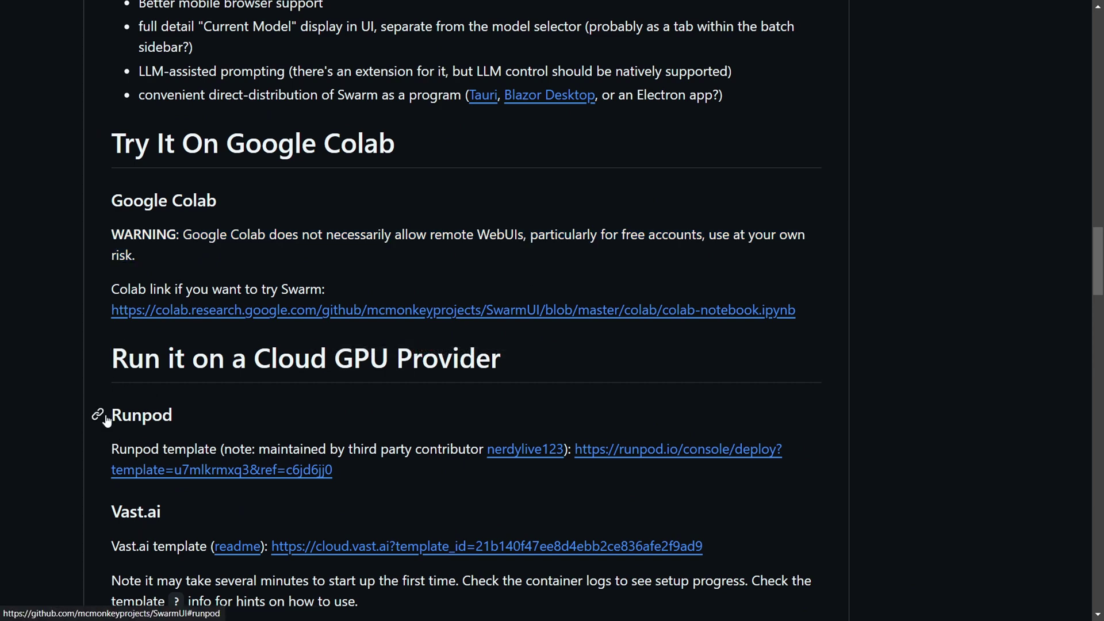
Move down to Installing on Windows and read the Windows 10 prerequisites note.
left_click_drag(98, 414, 191, 417)
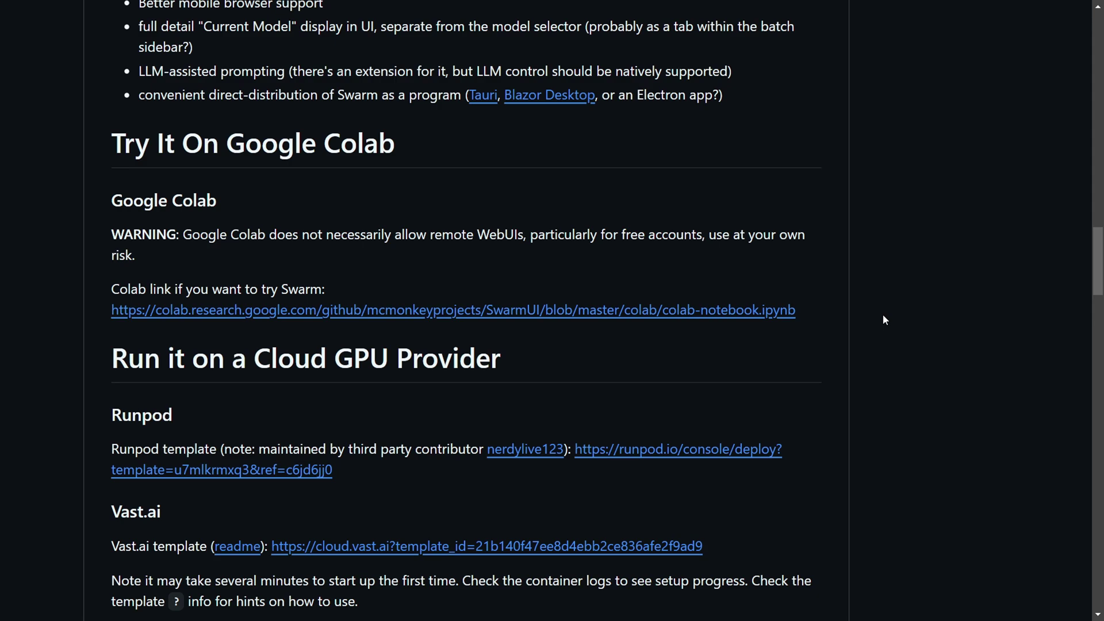
left_click_drag(1102, 276, 1102, 328)
key("ctrl+minus")
scroll(1102, 330, "up", 1)
key("ctrl+plus")
key("ctrl+plus")
key("ctrl+plus")
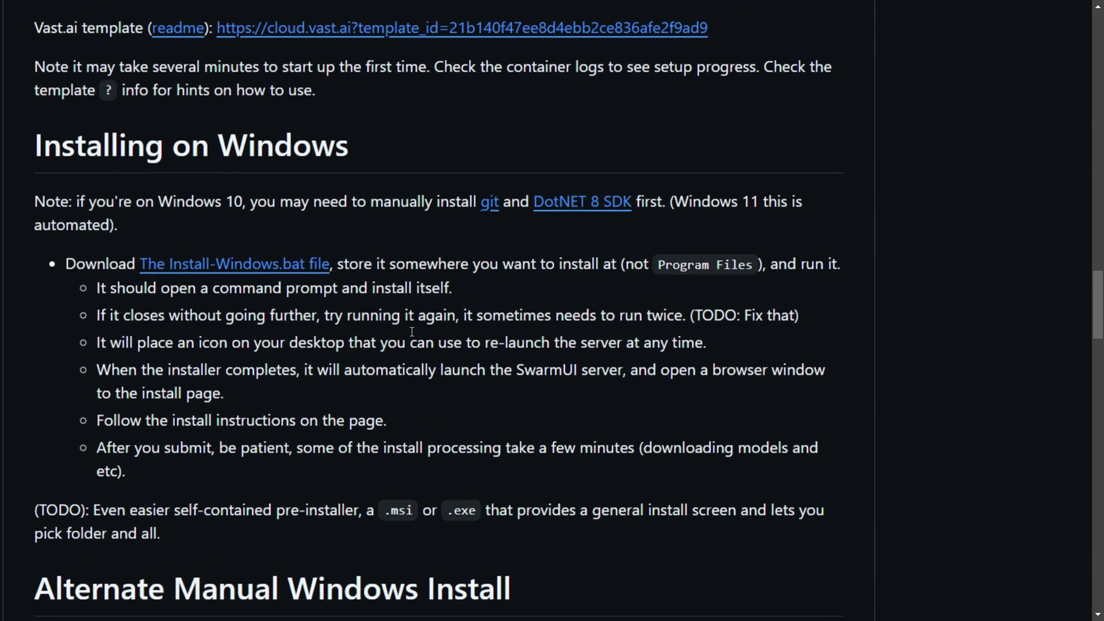
left_click_drag(45, 200, 310, 194)
left_click(392, 203)
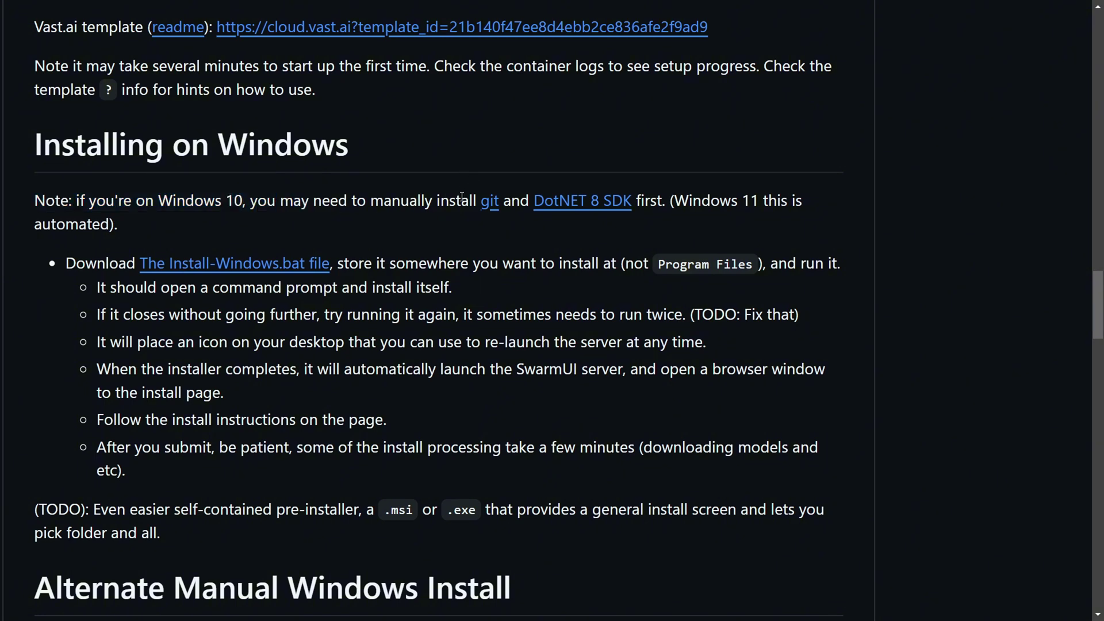
Read the Install-Windows.bat steps, including running it twice and the desktop relaunch icon.
triple_click(707, 257)
left_click(749, 300)
left_click_drag(84, 320, 795, 316)
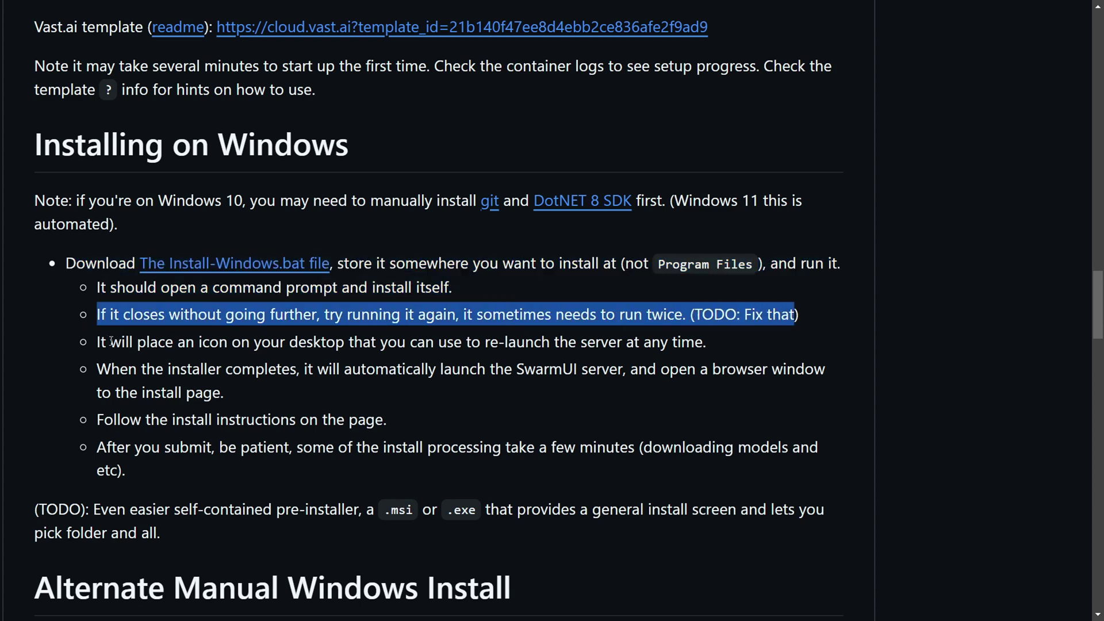
left_click_drag(110, 343, 884, 323)
left_click(715, 337)
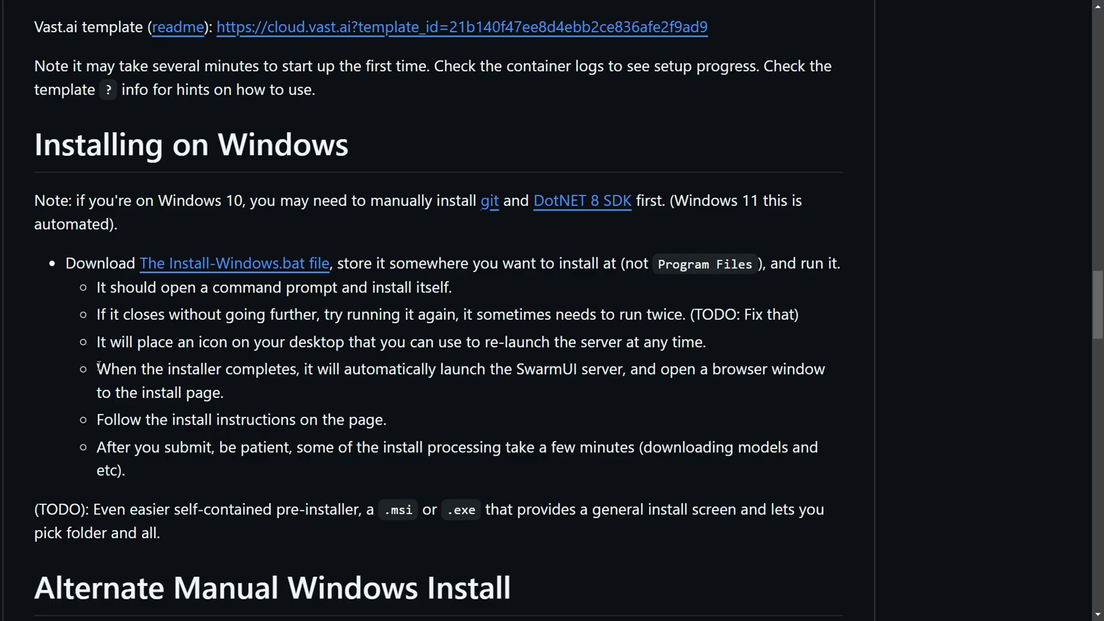
left_click_drag(97, 369, 575, 424)
left_click(576, 424)
left_click_drag(140, 442, 684, 468)
left_click(685, 468)
key("ctrl+minus")
key("ctrl+minus")
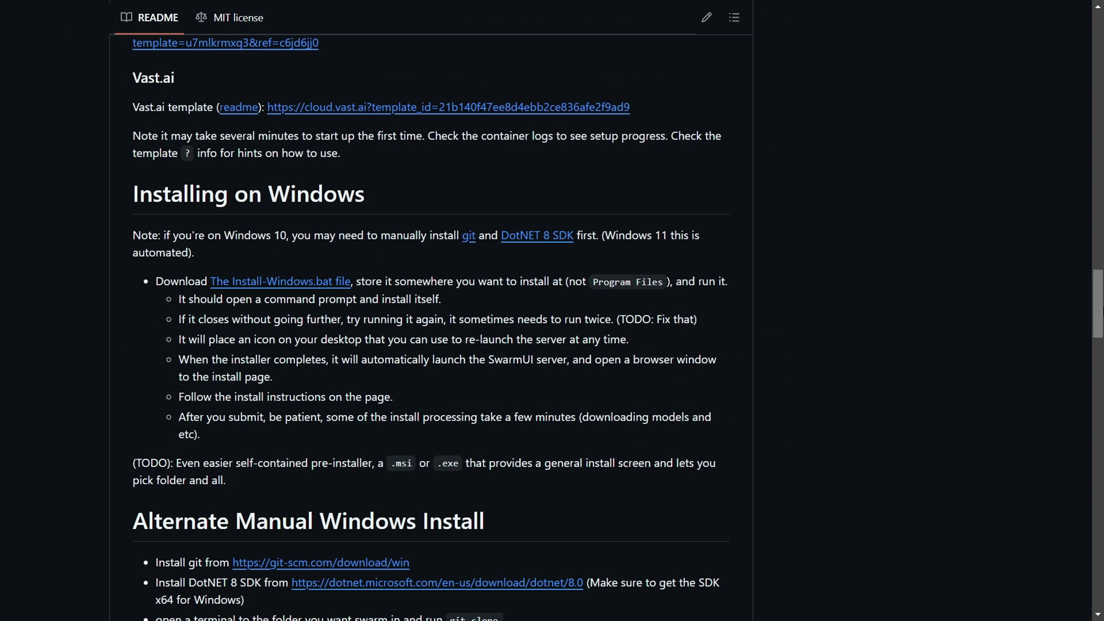
scroll(905, 274, "down", 5)
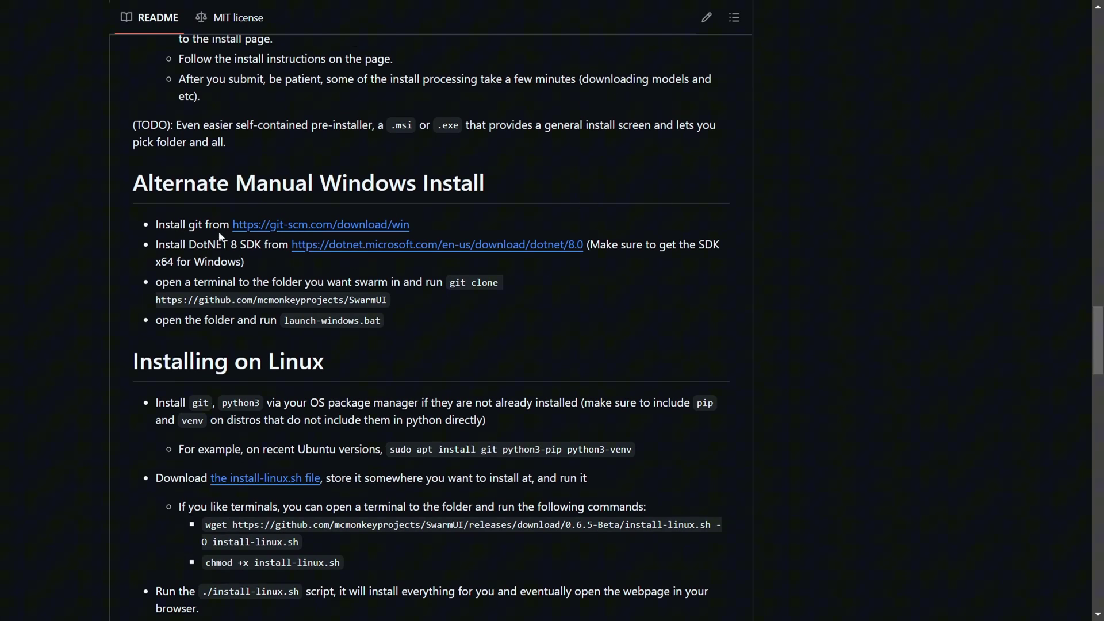
left_click_drag(533, 202, 567, 229)
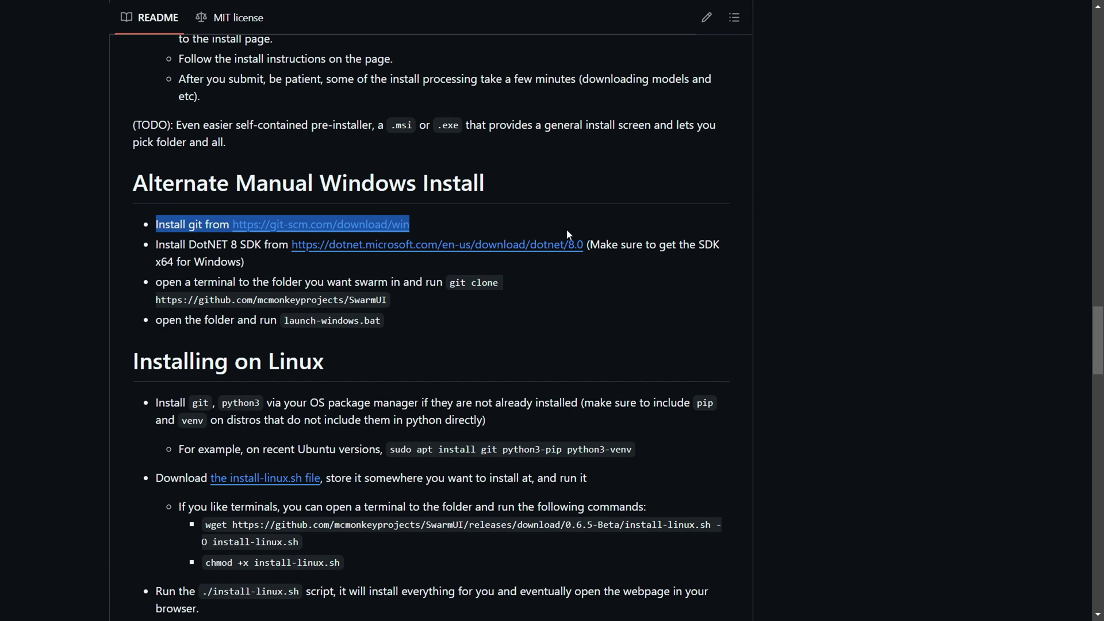
left_click_drag(149, 281, 471, 341)
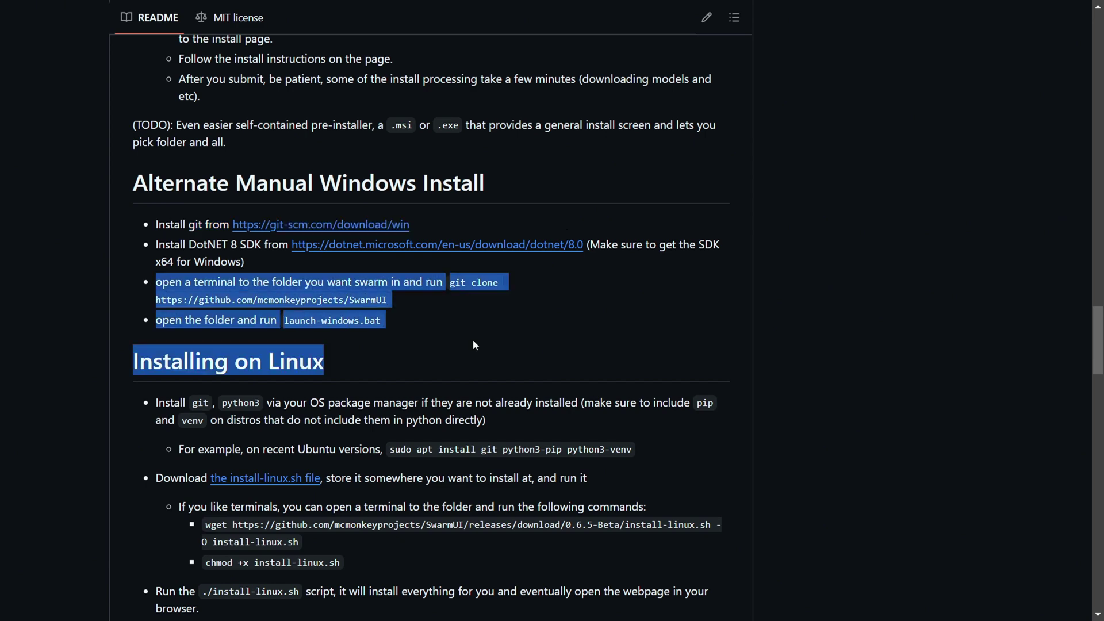
left_click(473, 345)
scroll(1098, 340, "down", 4)
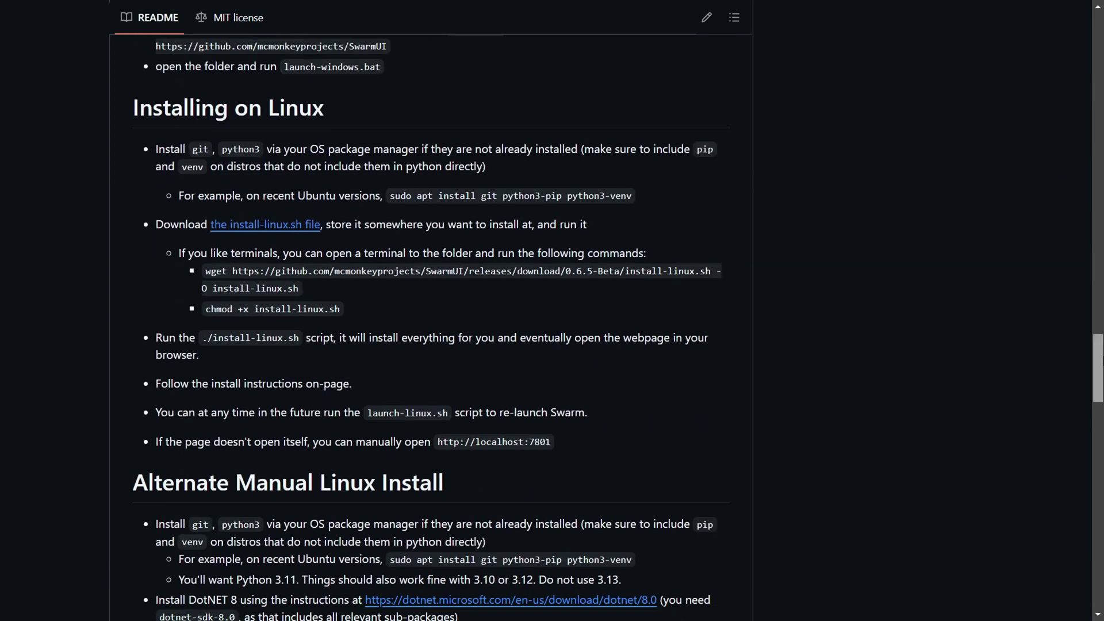
scroll(361, 382, "down", 5)
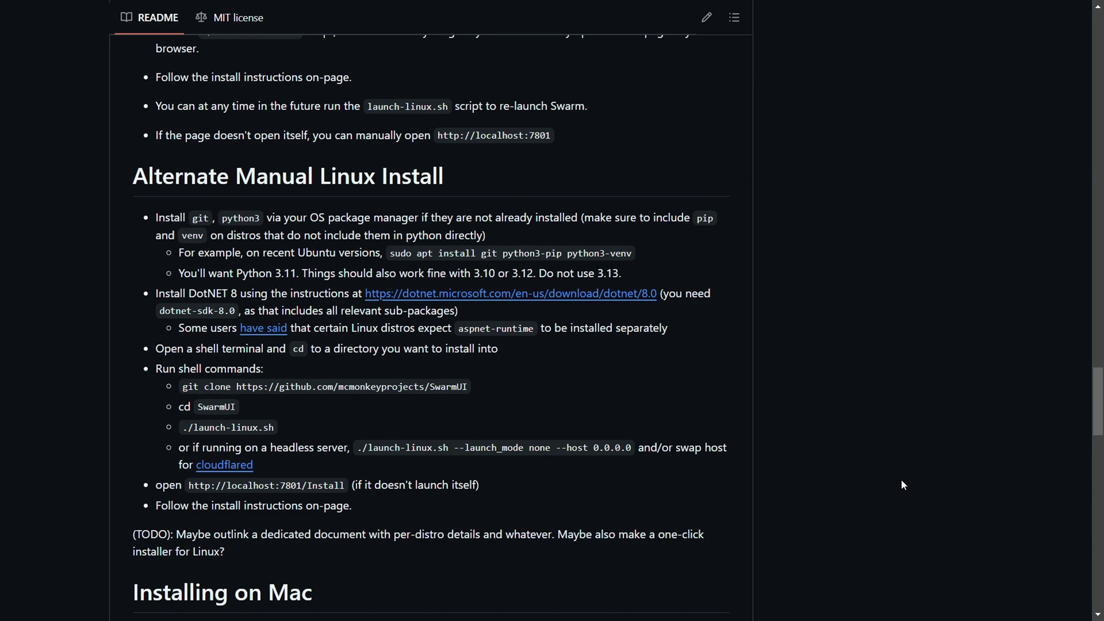
scroll(124, 181, "up", 14)
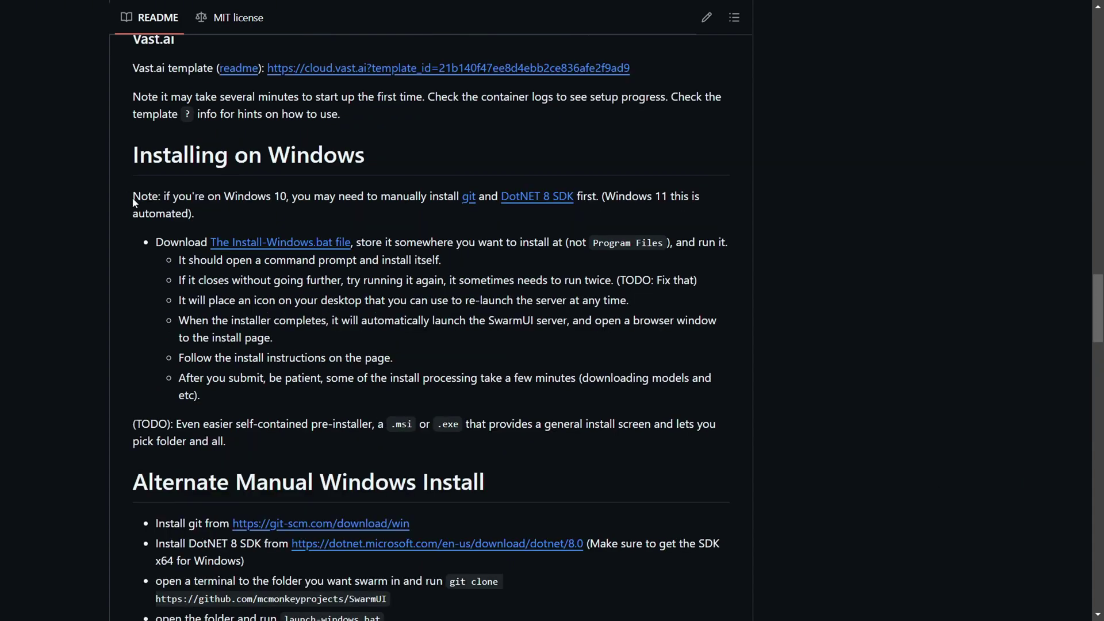
Request the Install-Windows.bat download, then dismiss the Save As prompt.
left_click(276, 243)
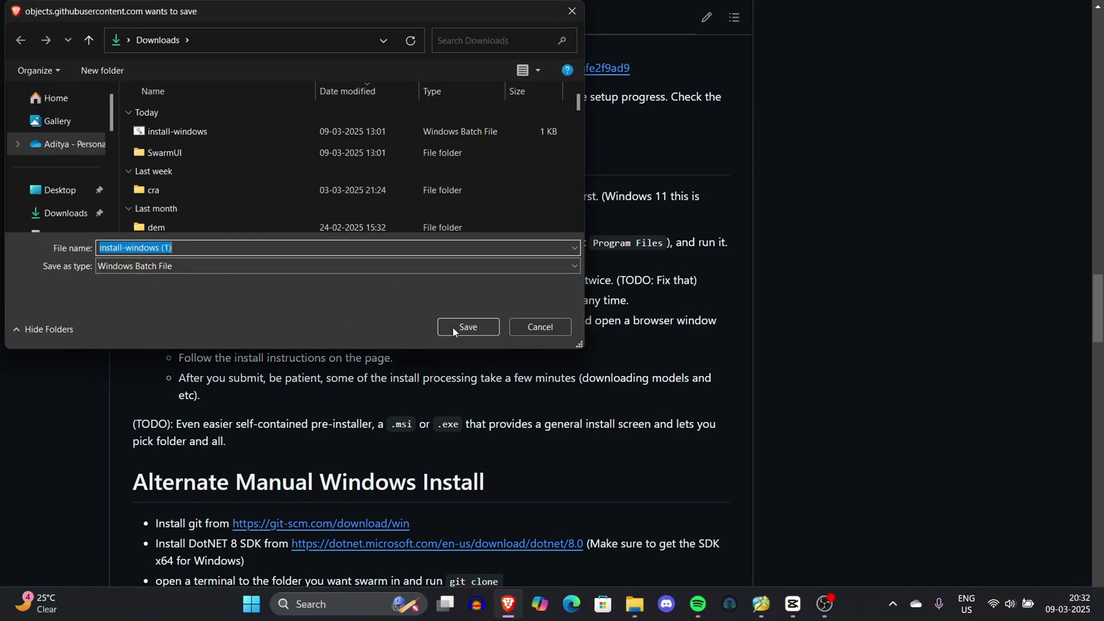
left_click(571, 12)
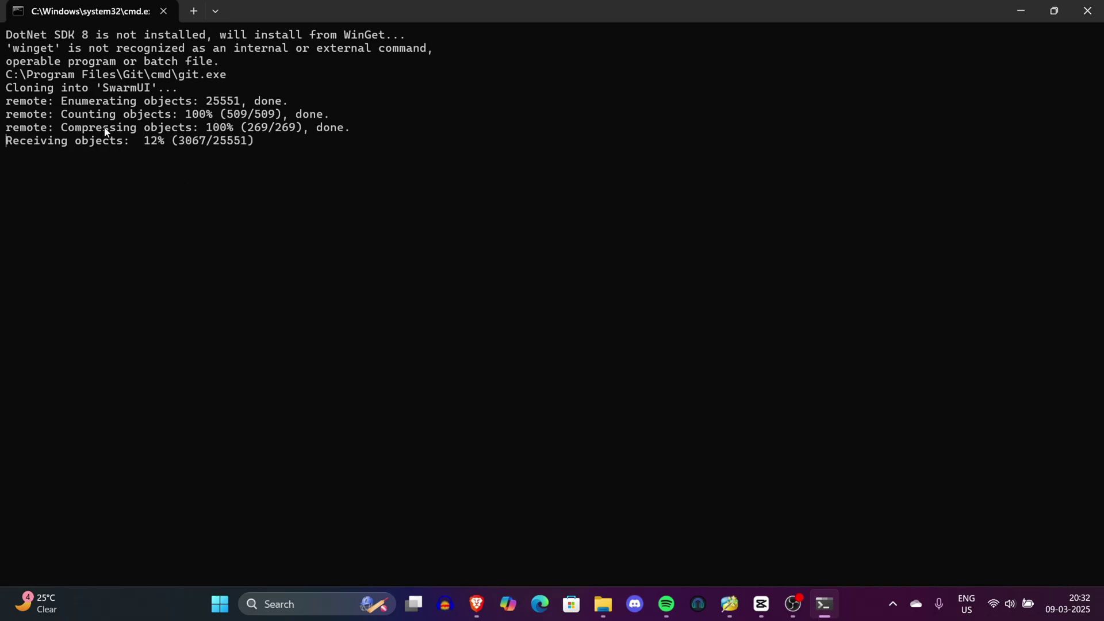
Check the installer's SwarmUI clone output in the command prompt while cloning finishes.
left_click_drag(2, 49, 381, 164)
left_click(418, 168)
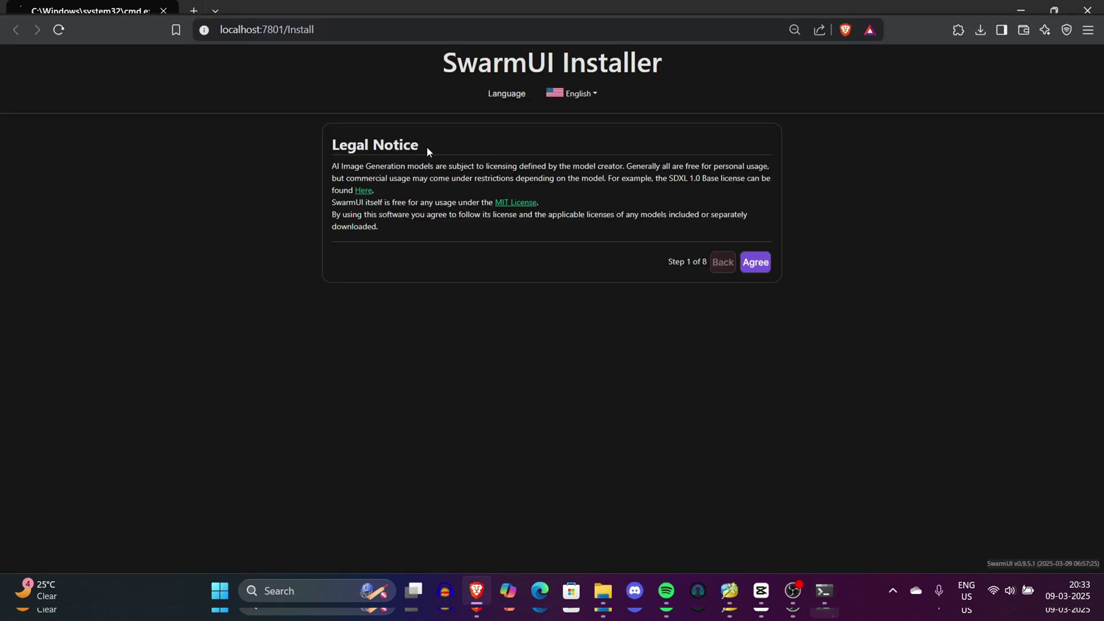
Read the Legal Notice's licensing terms and agree to advance to step 2.
scroll(549, 109, "up", 5)
scroll(549, 109, "down", 4)
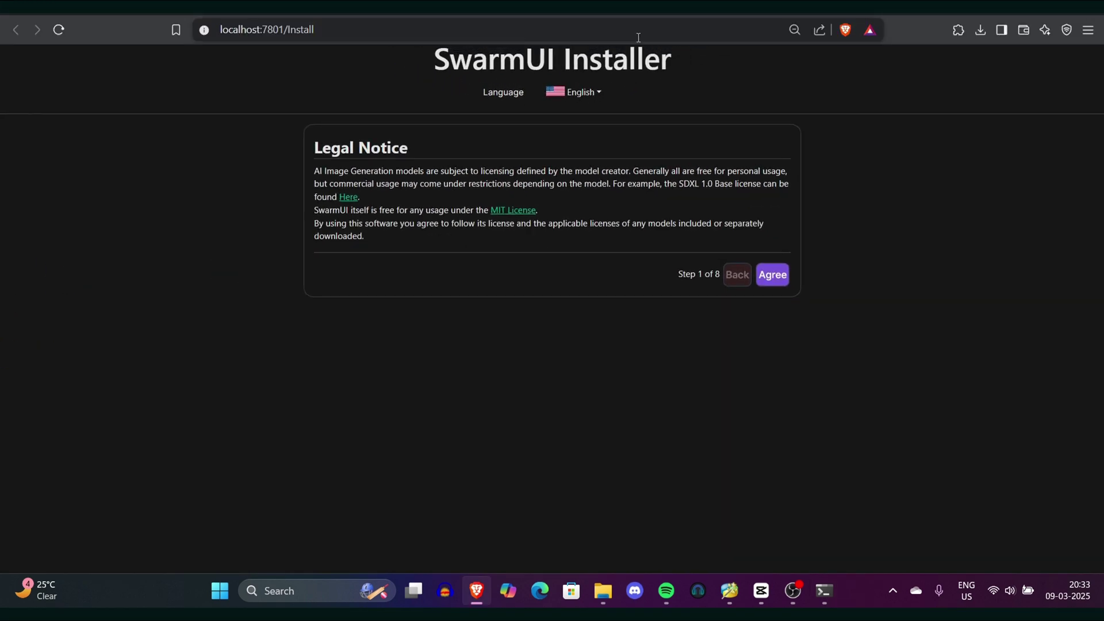
scroll(552, 259, "up", 3)
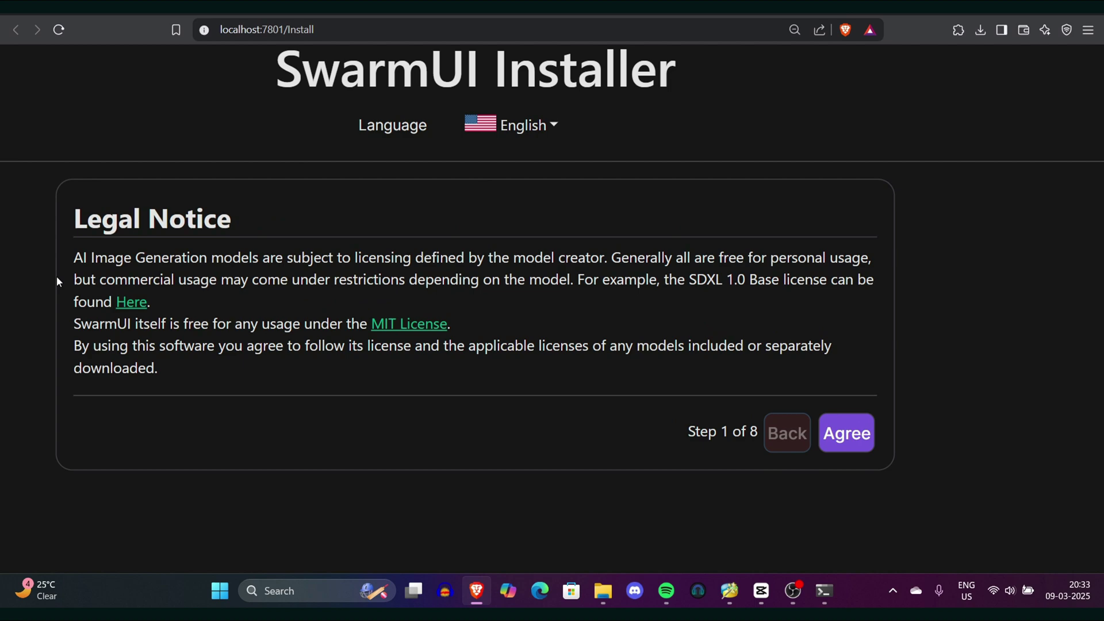
left_click_drag(71, 260, 389, 295)
left_click(389, 296)
left_click_drag(73, 345, 215, 366)
left_click(270, 376)
left_click(861, 434)
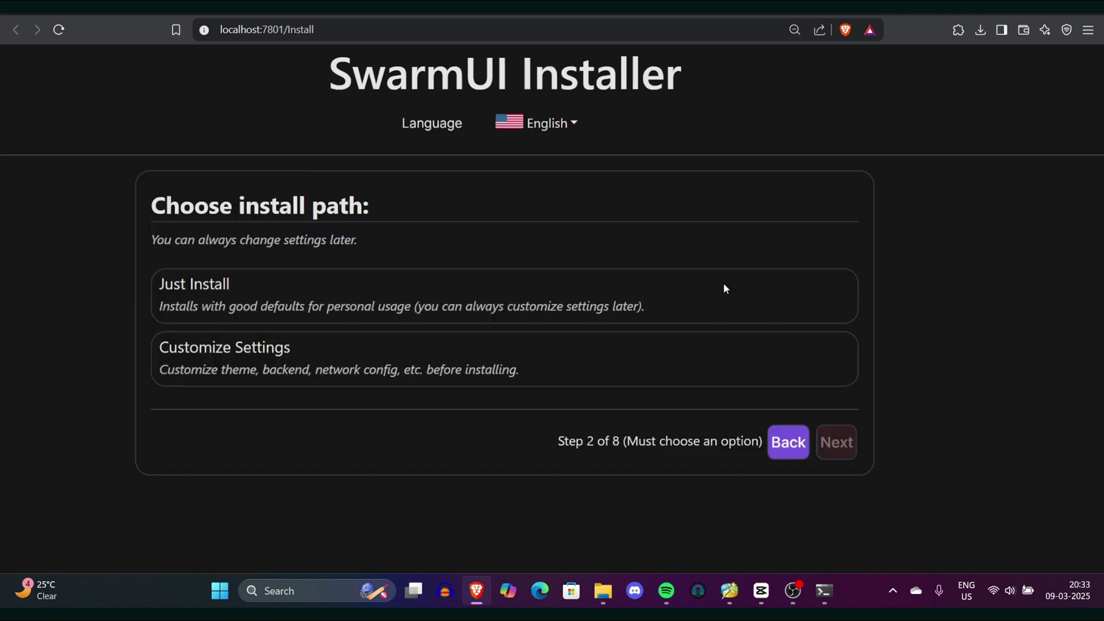
scroll(786, 205, "down", 2)
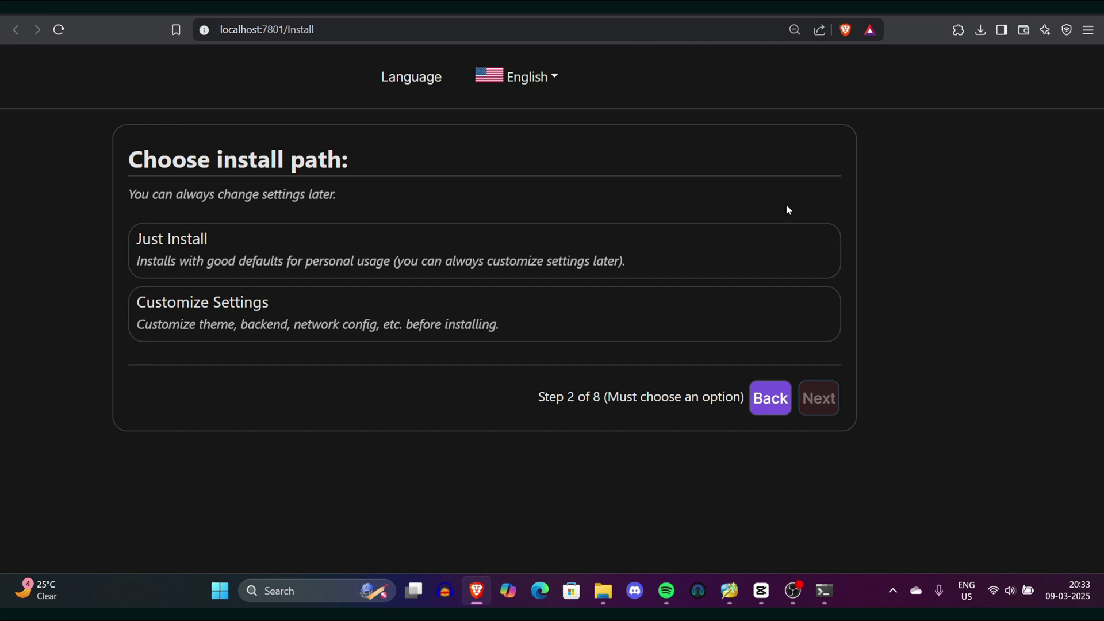
Choose Just Install and confirm 'Yes, I'm sure (Install Now)' on the summary.
left_click(660, 262)
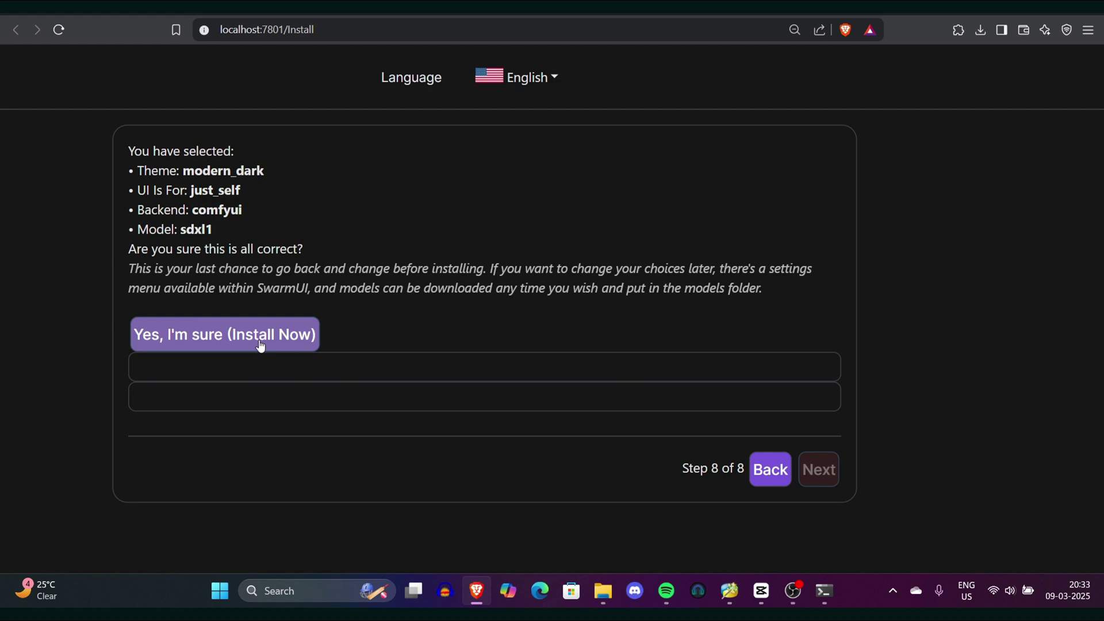
left_click(310, 331)
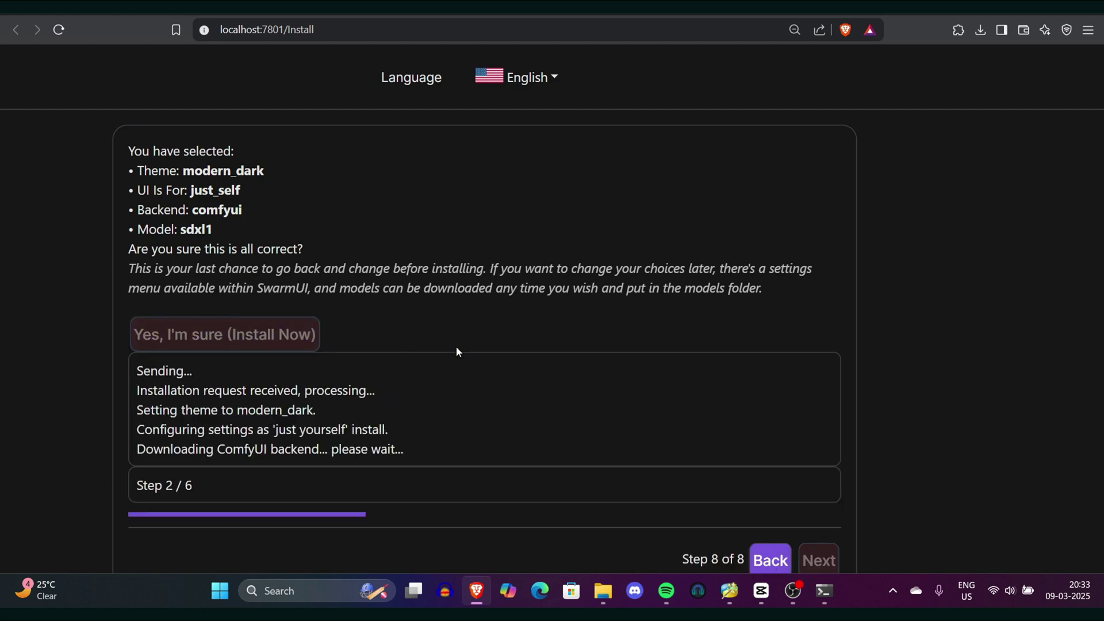
key("ctrl+minus")
key("ctrl+minus")
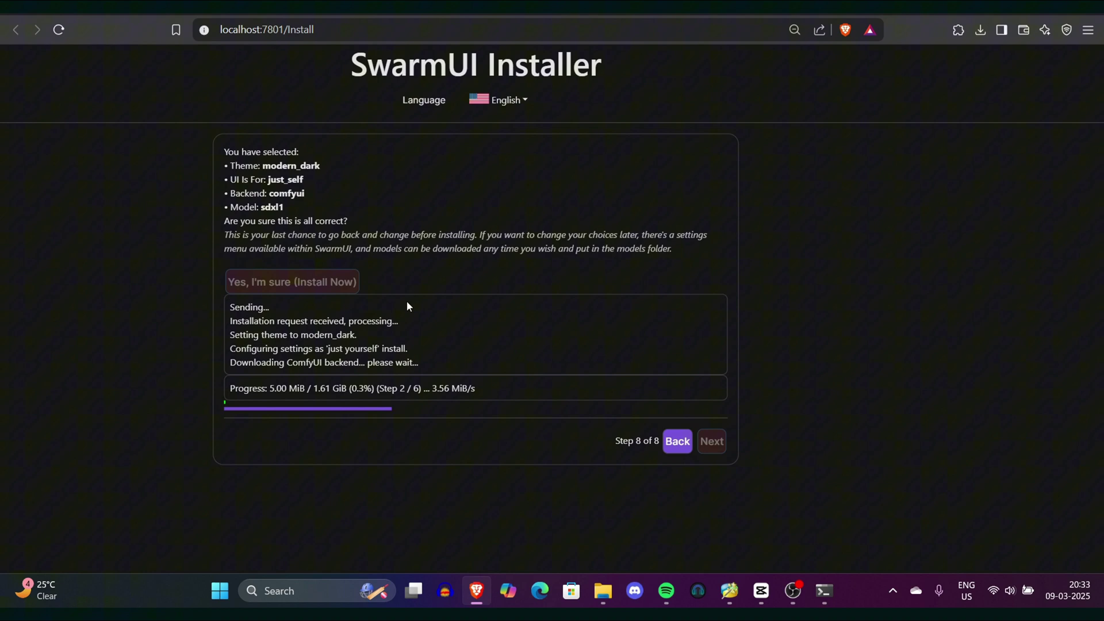
Follow the ComfyUI backend download progress in the installer.
left_click_drag(234, 385, 538, 385)
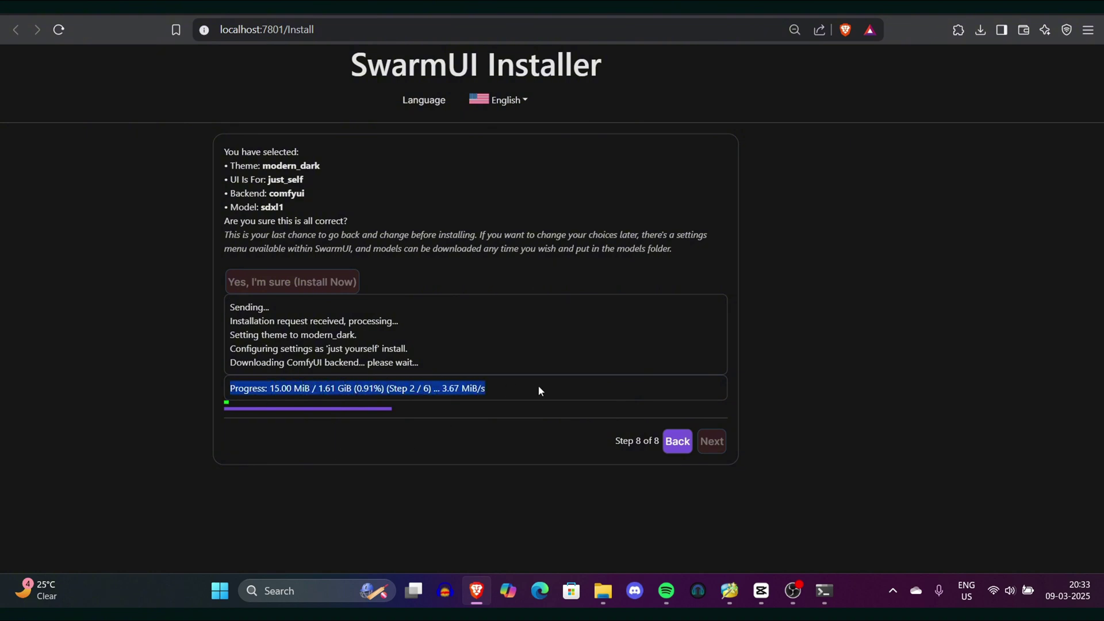
left_click(260, 455)
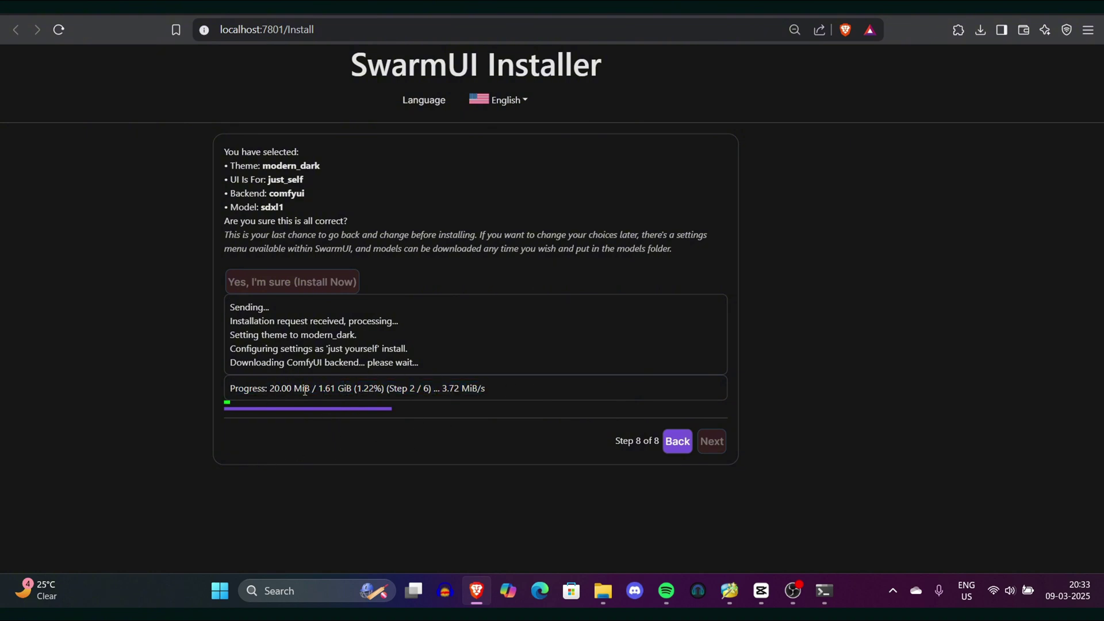
scroll(757, 115, "up", 5)
scroll(757, 115, "down", 6)
scroll(757, 115, "up", 1)
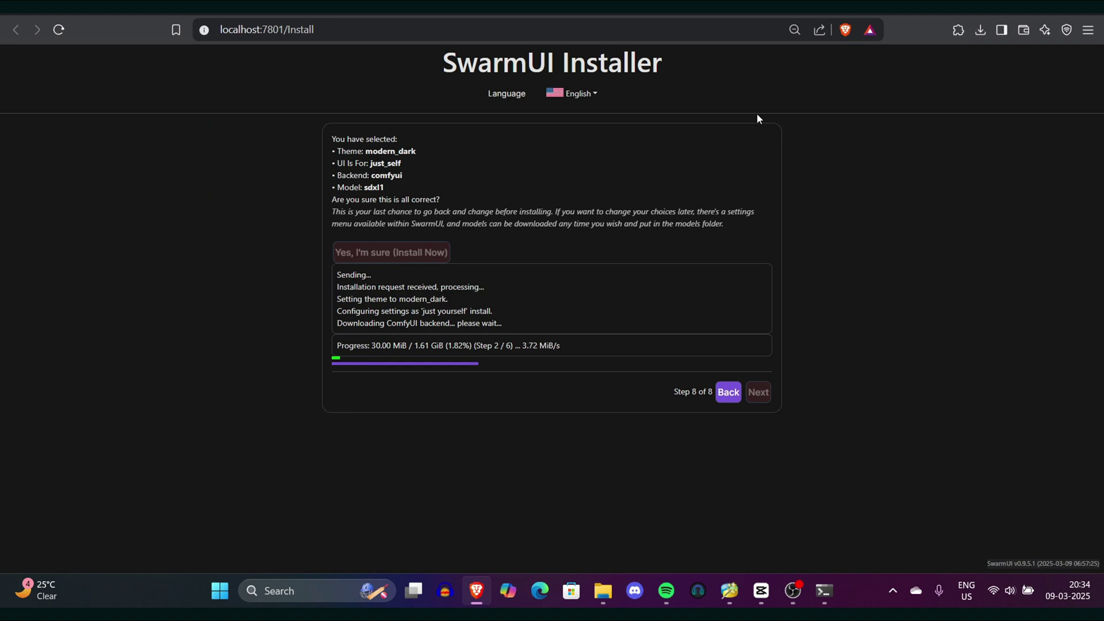
scroll(814, 108, "up", 1)
scroll(814, 109, "down", 1)
scroll(951, 75, "up", 2)
scroll(951, 76, "down", 1)
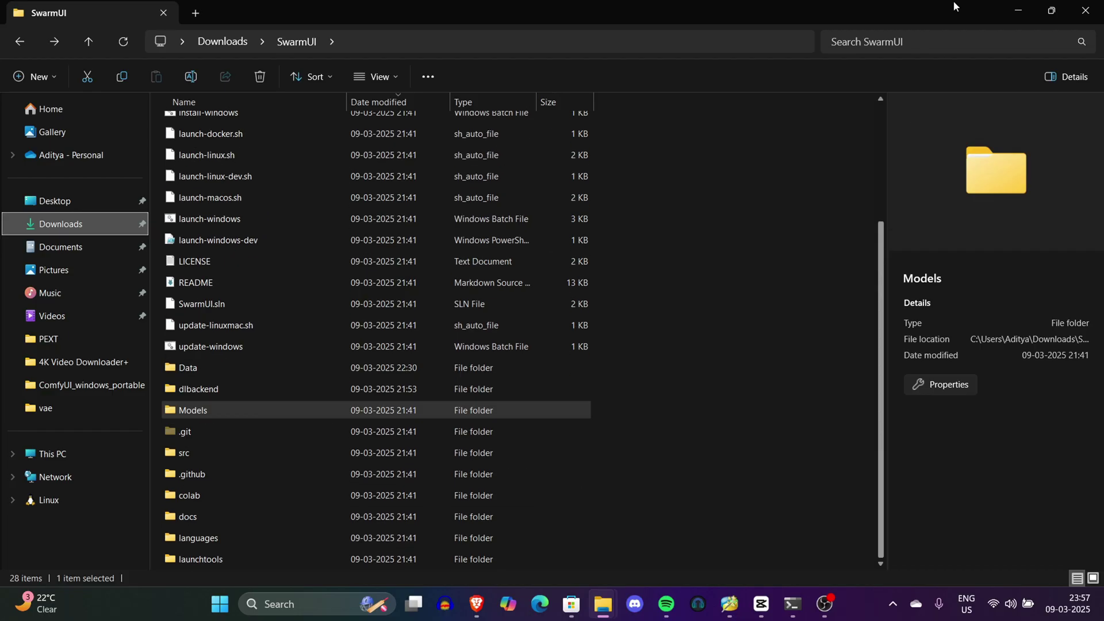
View the Data folder's contents, then return to the SwarmUI folder.
left_click_drag(876, 257, 884, 160)
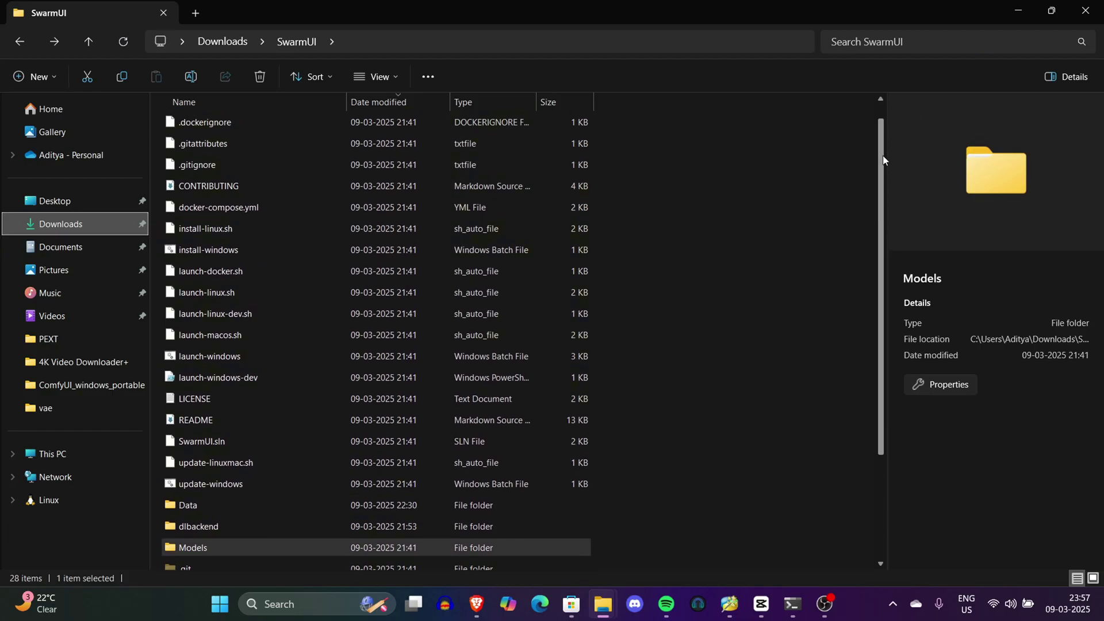
scroll(849, 337, "down", 2)
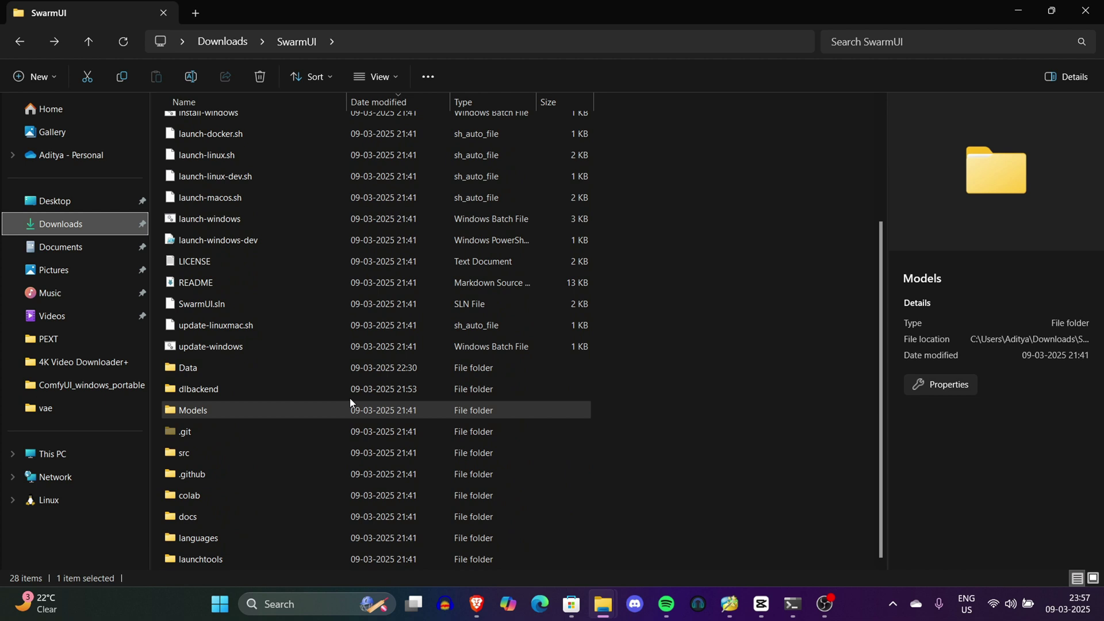
double_click(291, 369)
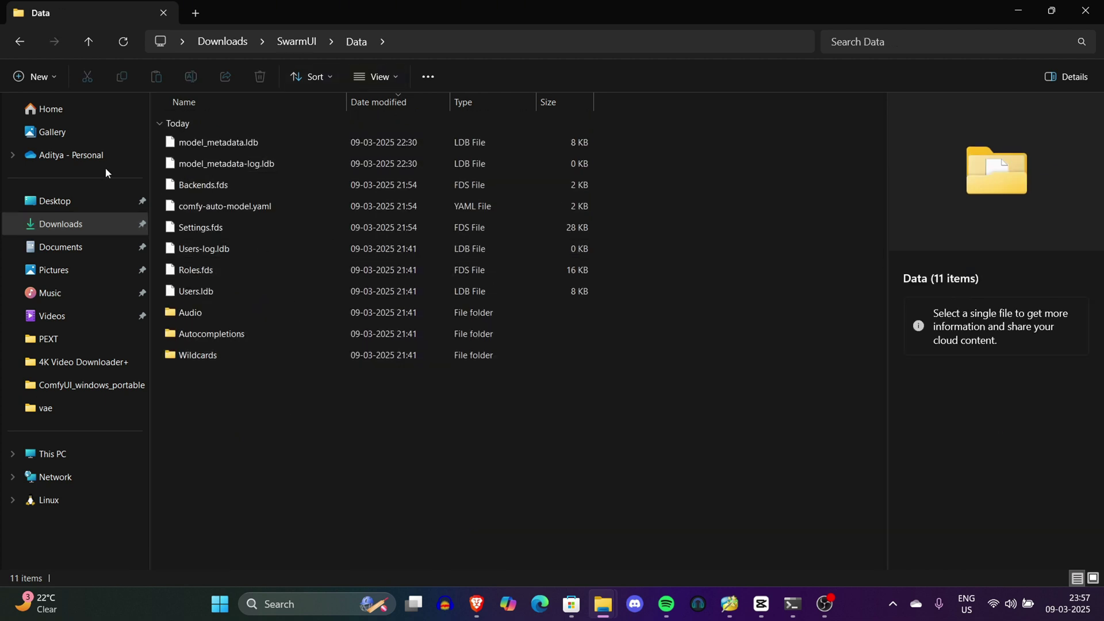
left_click(19, 42)
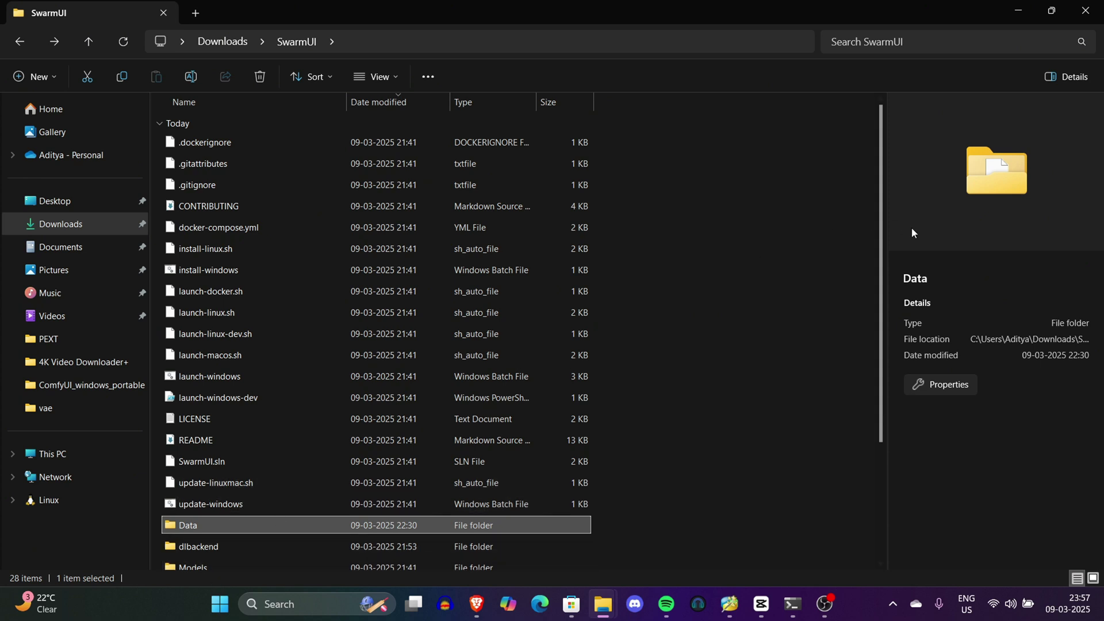
Look through the Models and colab folders, ending in the Data folder.
left_click_drag(881, 241, 884, 421)
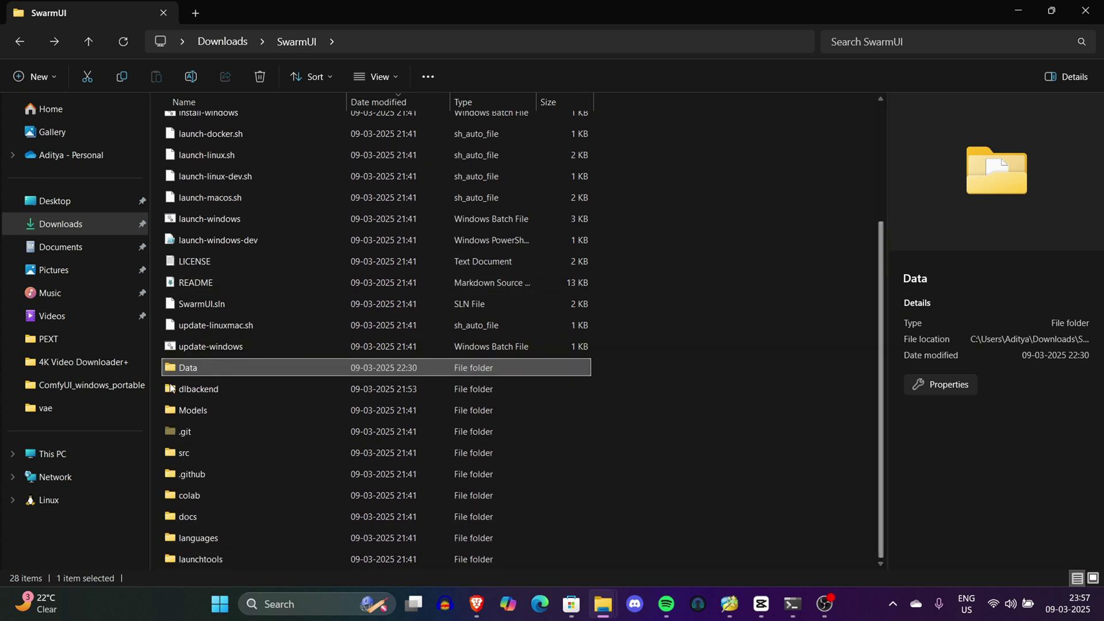
double_click(288, 408)
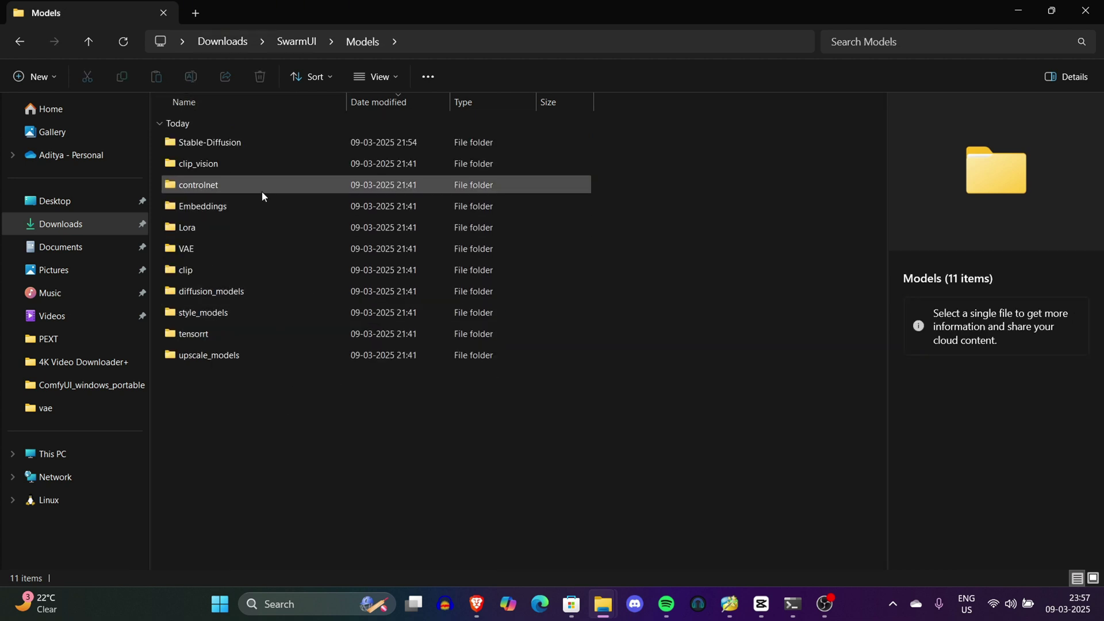
left_click(15, 46)
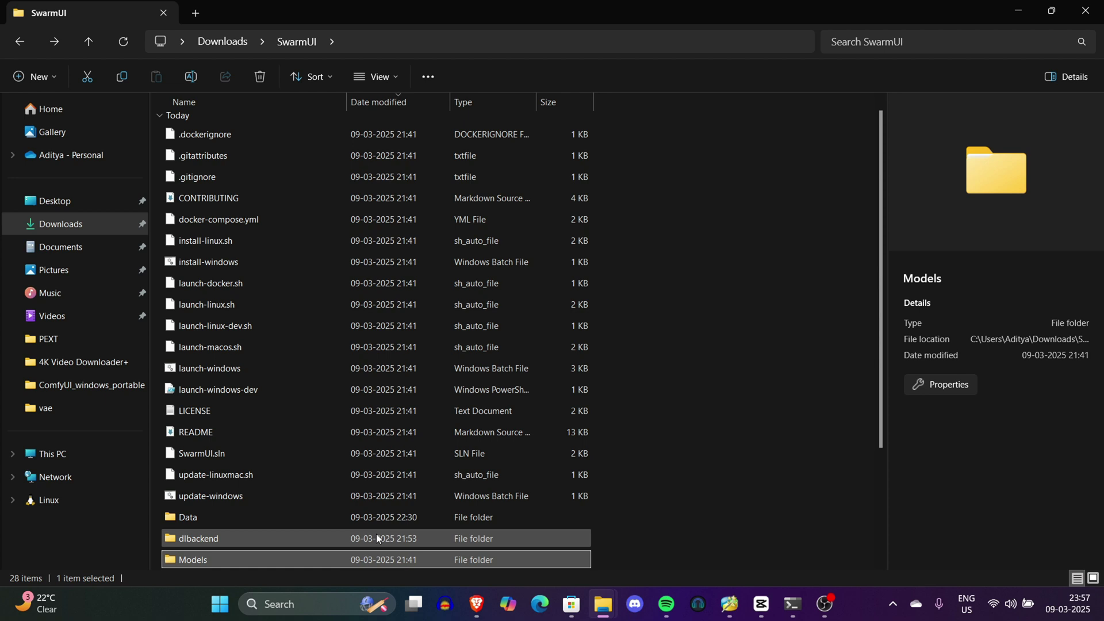
scroll(885, 250, "down", 3)
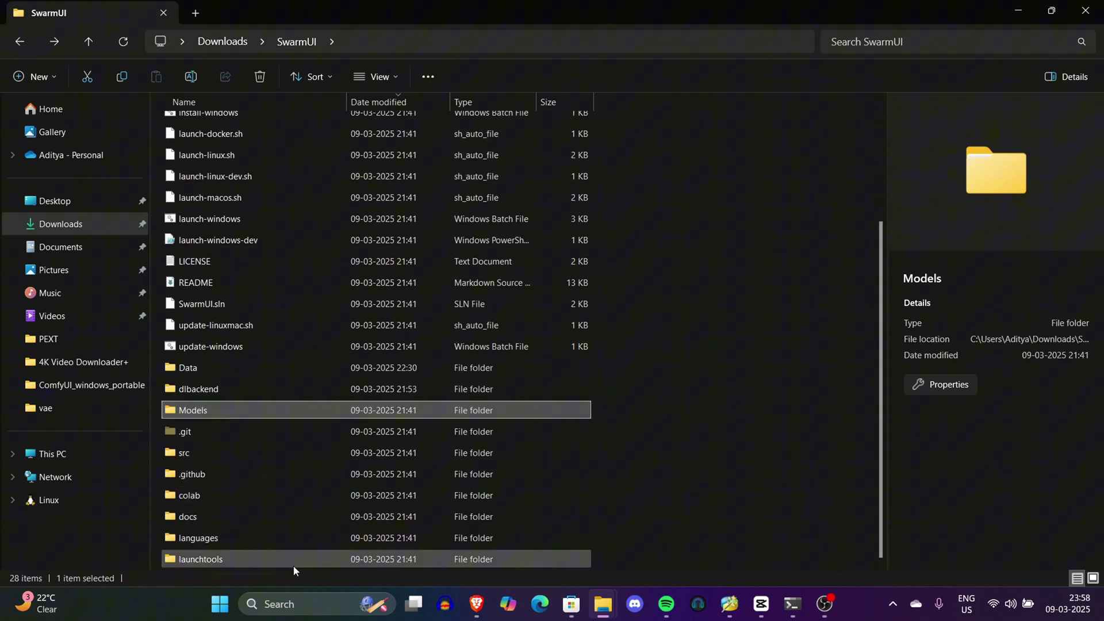
double_click(269, 489)
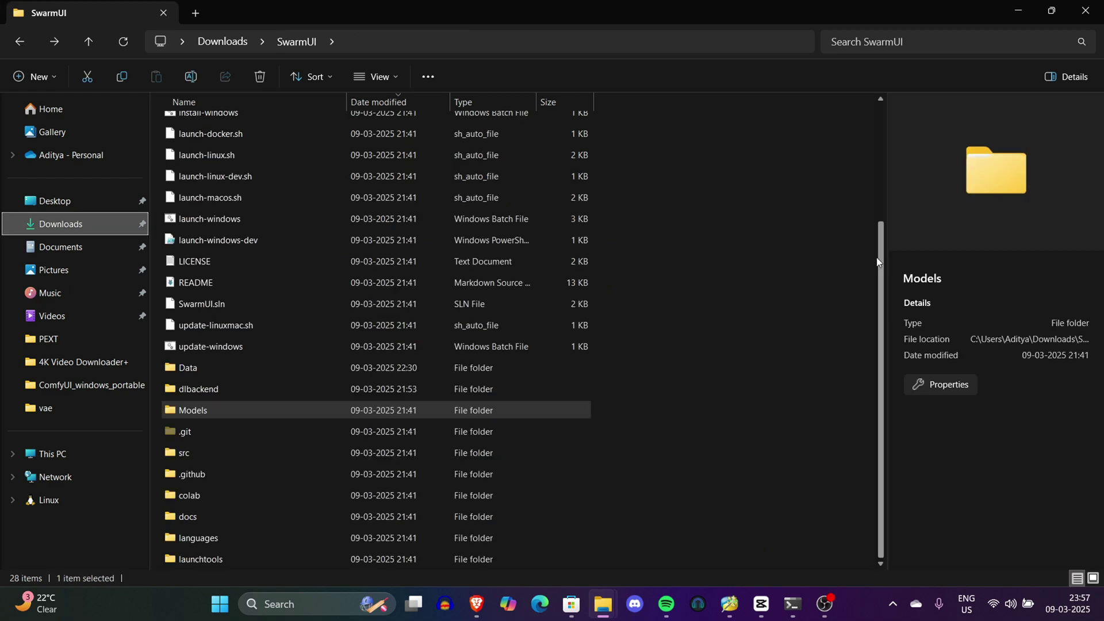
left_click_drag(892, 215, 849, 337)
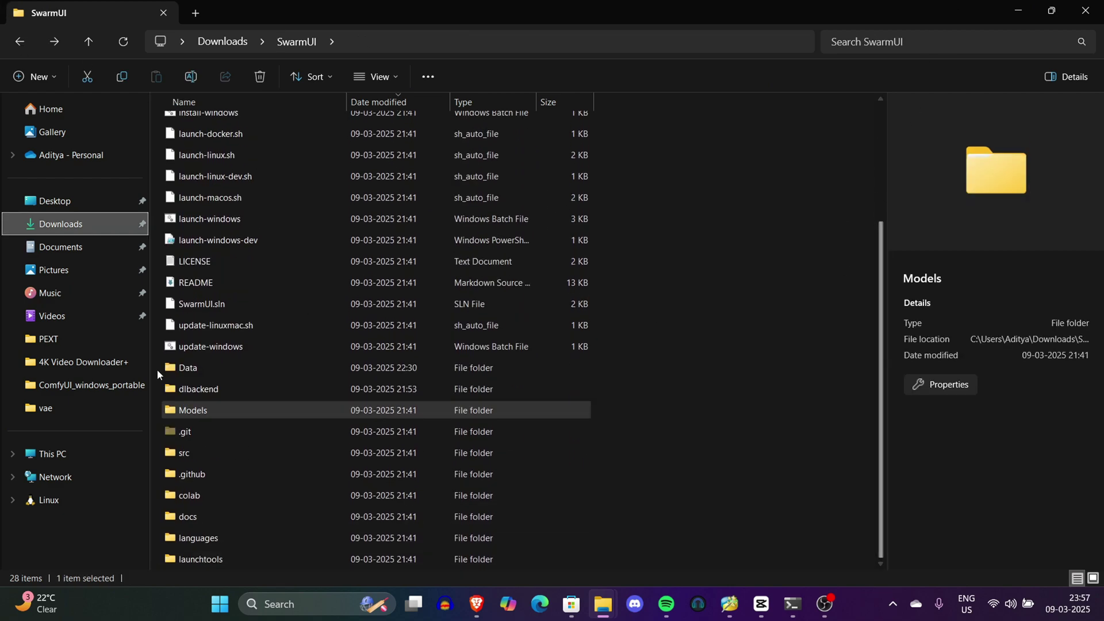
double_click(291, 369)
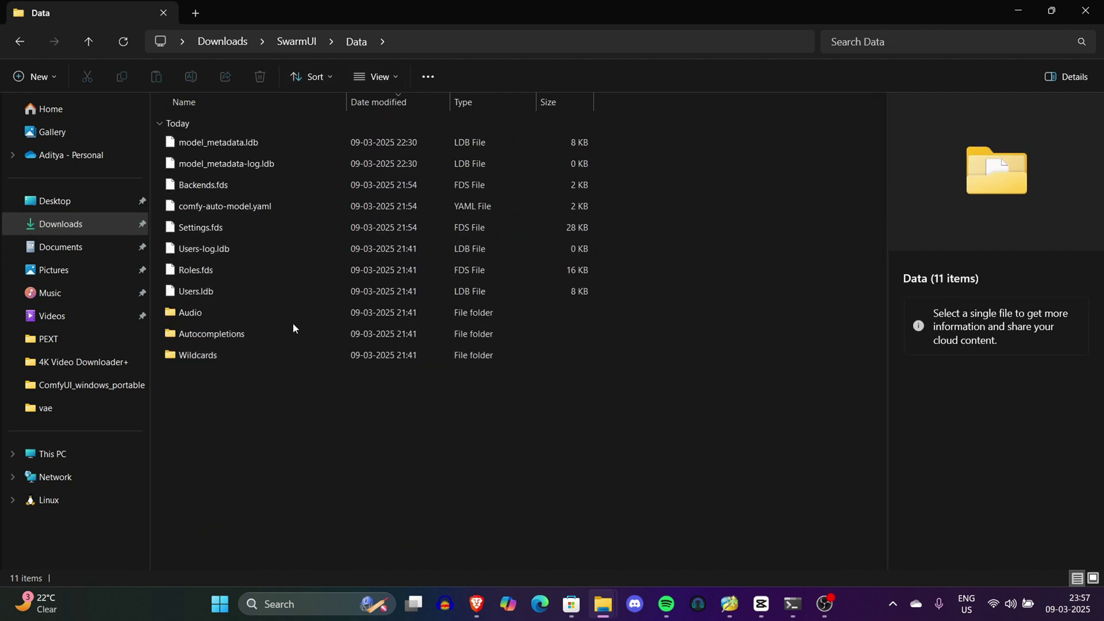
Scan the Kijai/HunyuanVideo_comfy file list down to the hunyuan_video_I2V model and VAE files.
left_click(17, 41)
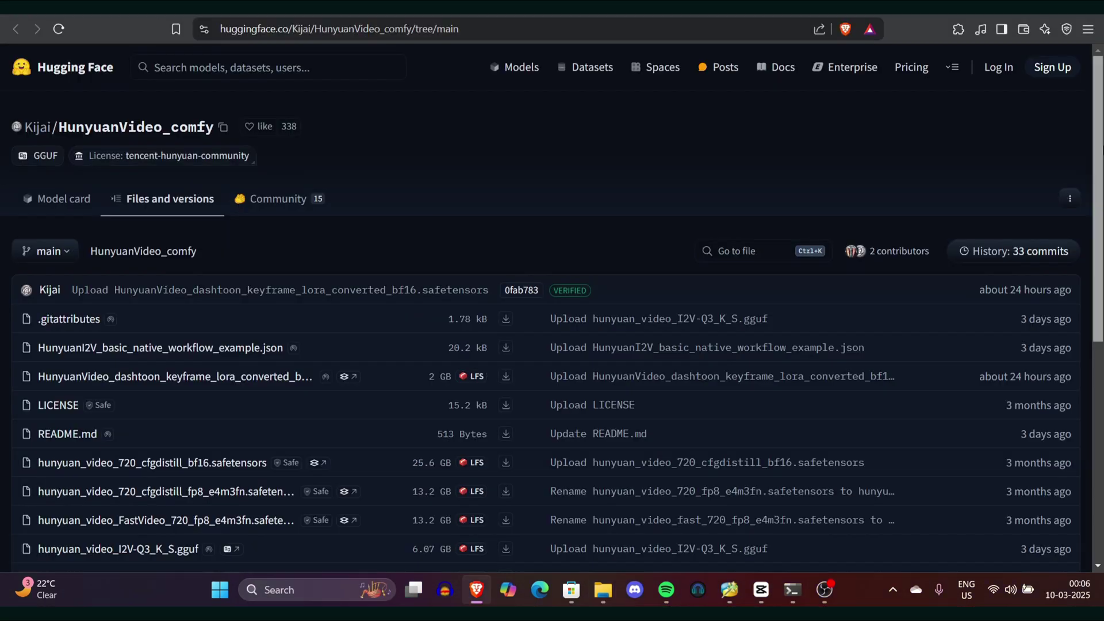
left_click_drag(5, 120, 396, 145)
left_click(396, 141)
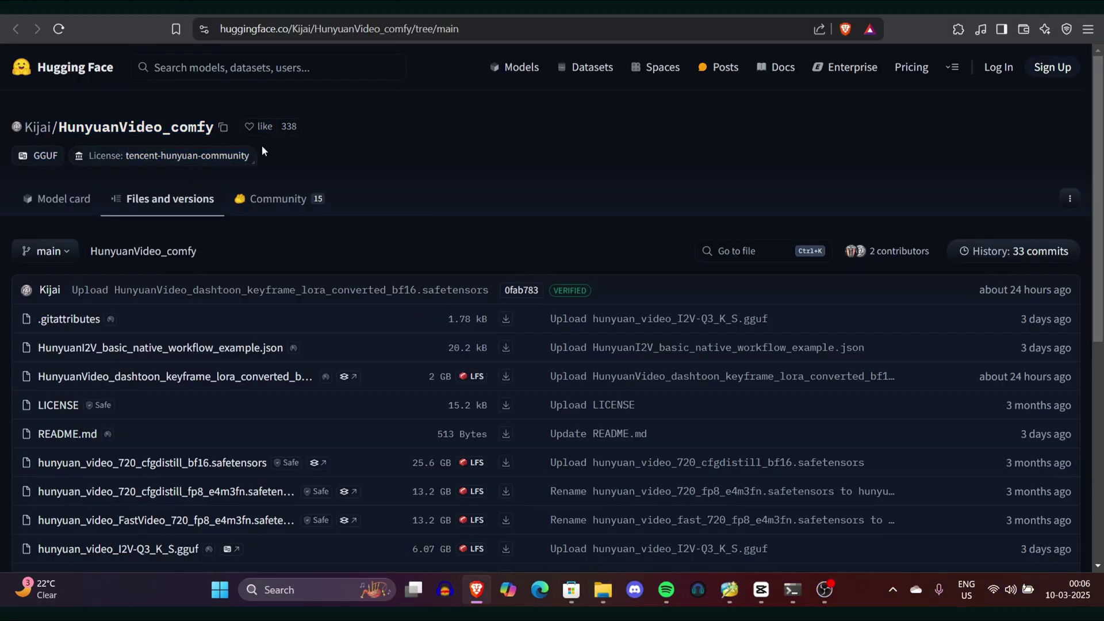
scroll(715, 123, "down", 4)
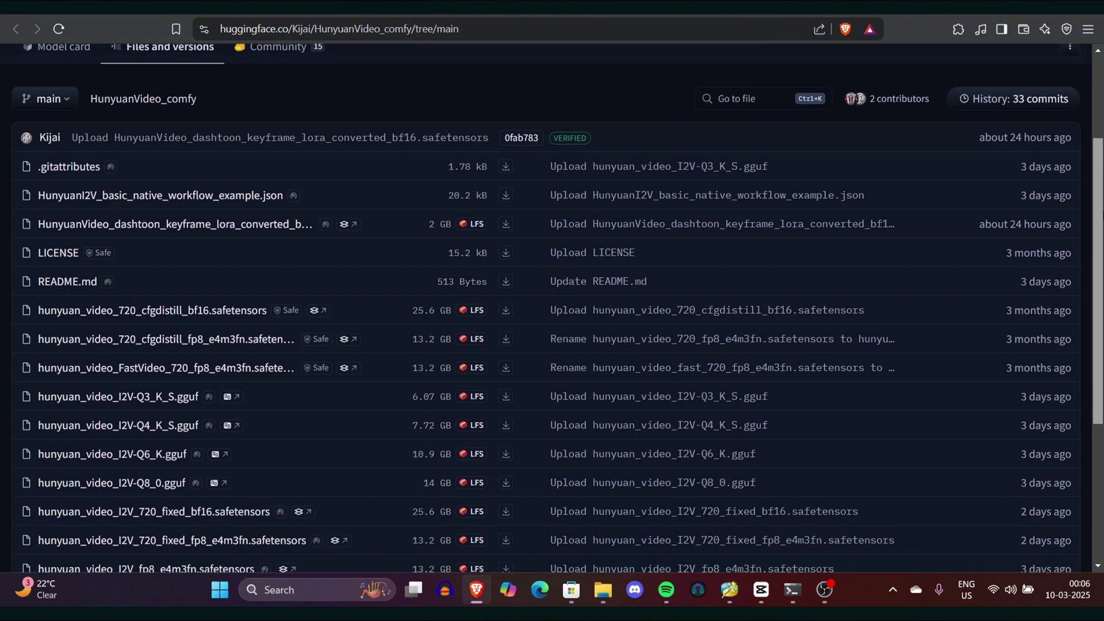
scroll(476, 99, "down", 3)
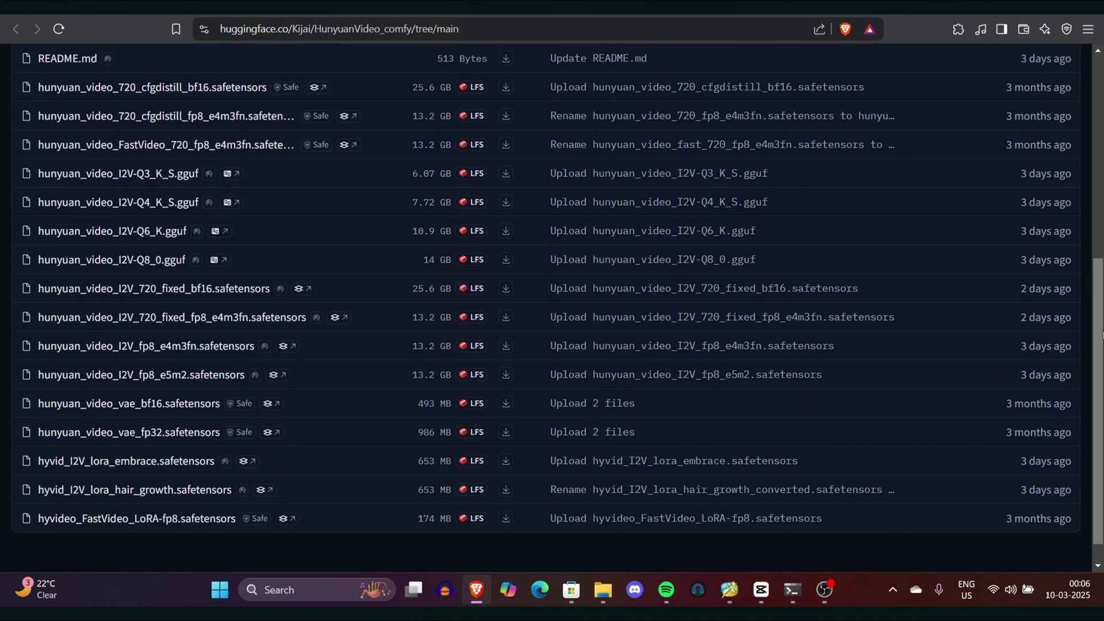
left_click_drag(35, 59, 297, 159)
left_click(2, 256)
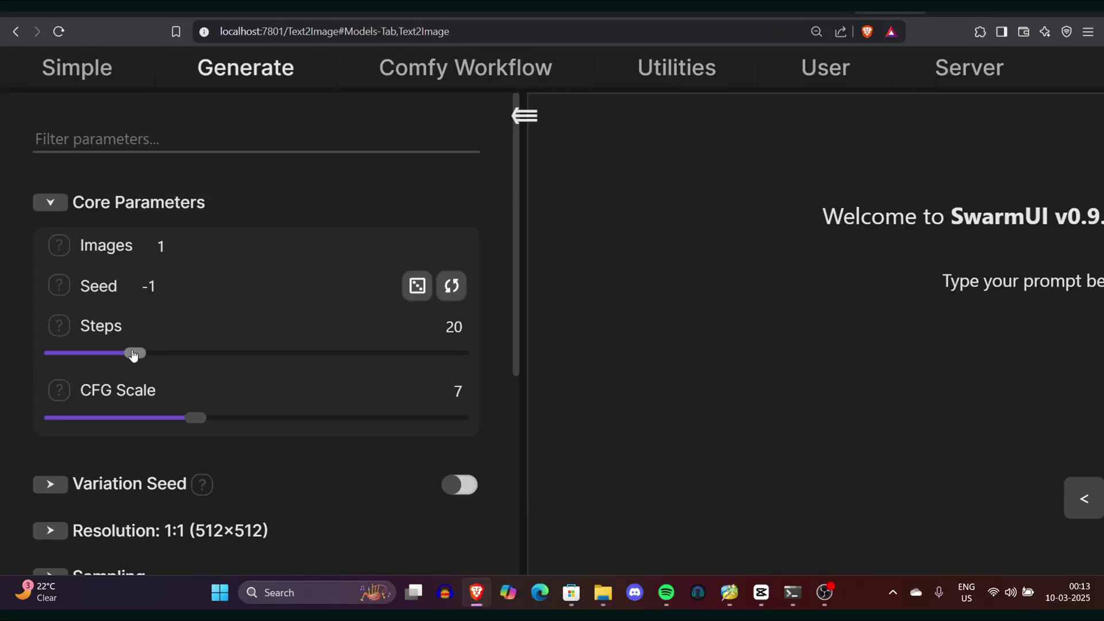
Set Steps to 27 and zoom out to see the full parameter list.
left_click_drag(133, 352, 166, 357)
key("ctrl+minus")
key("ctrl+minus")
key("ctrl+minus")
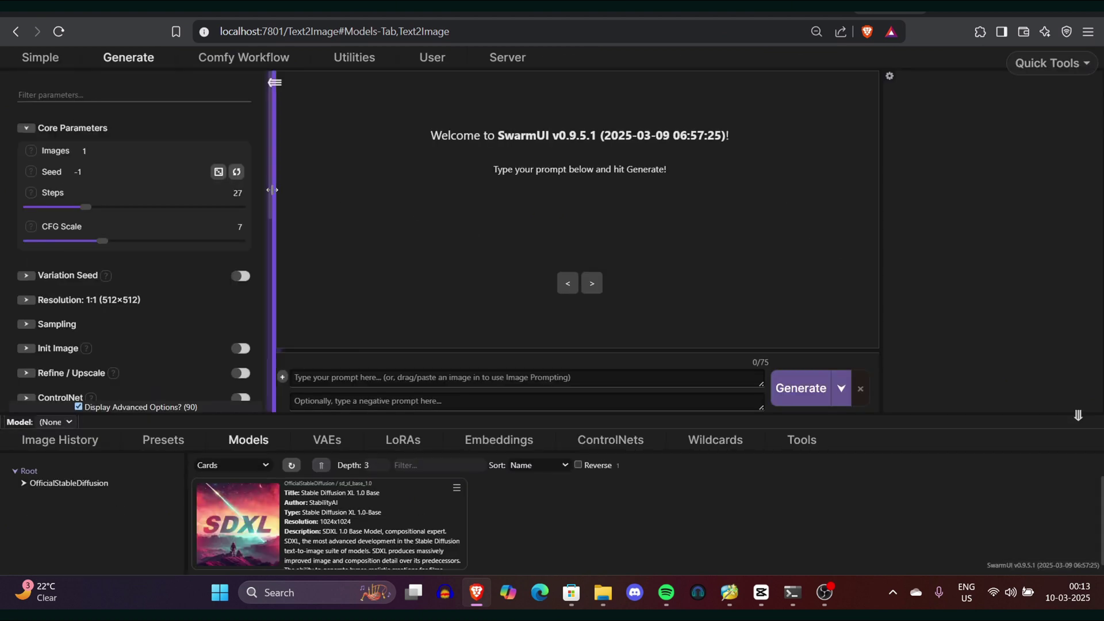
scroll(269, 207, "down", 1)
scroll(276, 230, "down", 3)
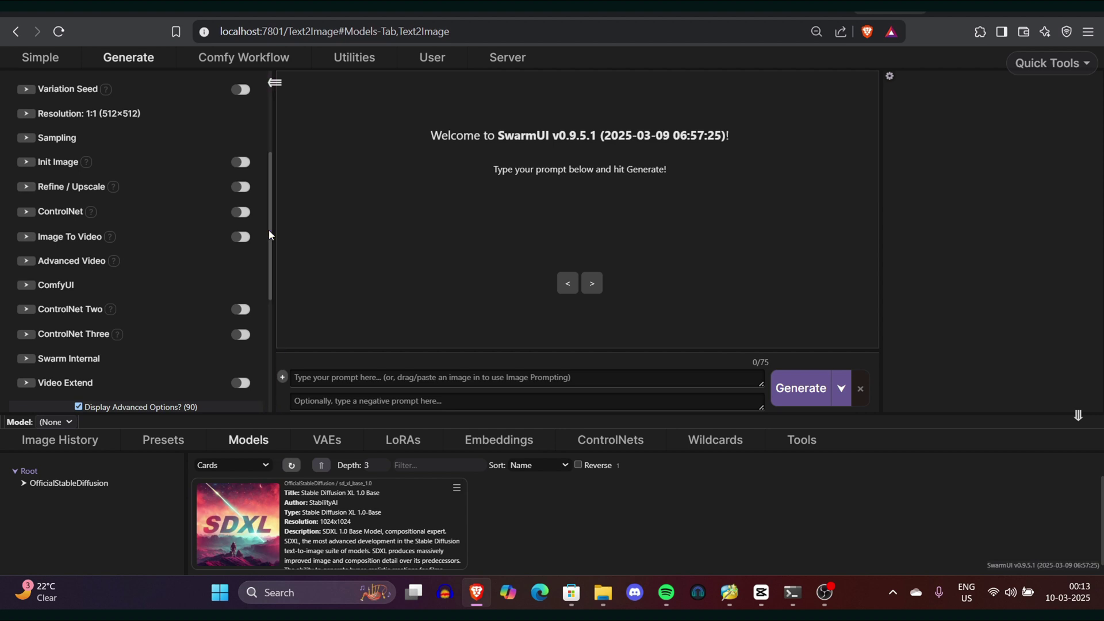
scroll(269, 233, "down", 5)
Switch on Image To Video and expand it to show Video Model, Frames and Steps.
left_click_drag(270, 290, 271, 128)
scroll(262, 190, "down", 4)
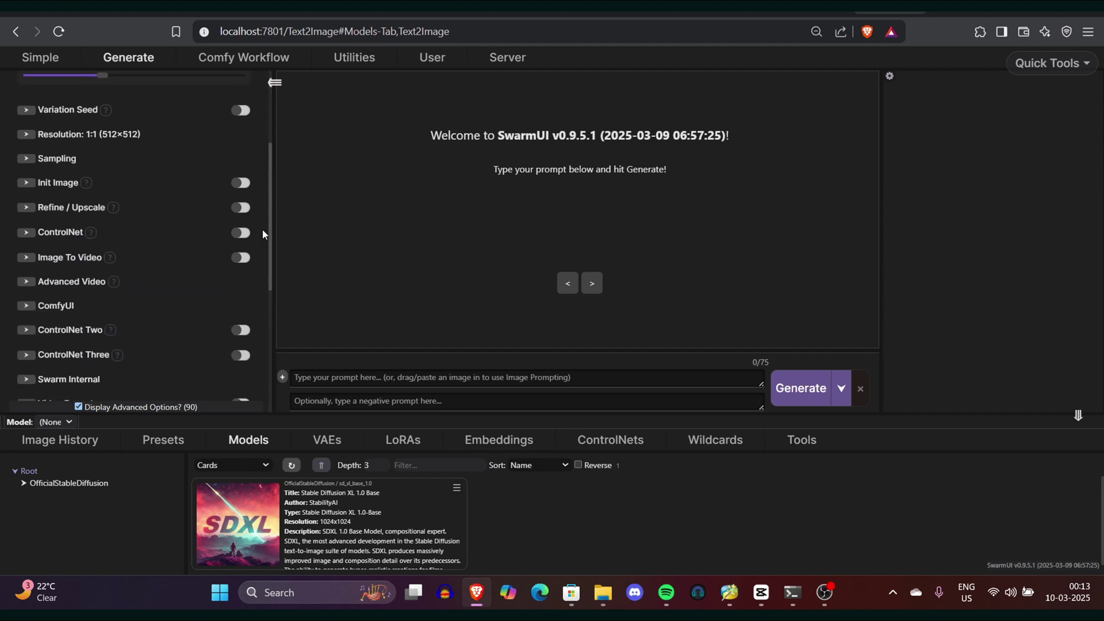
left_click(240, 206)
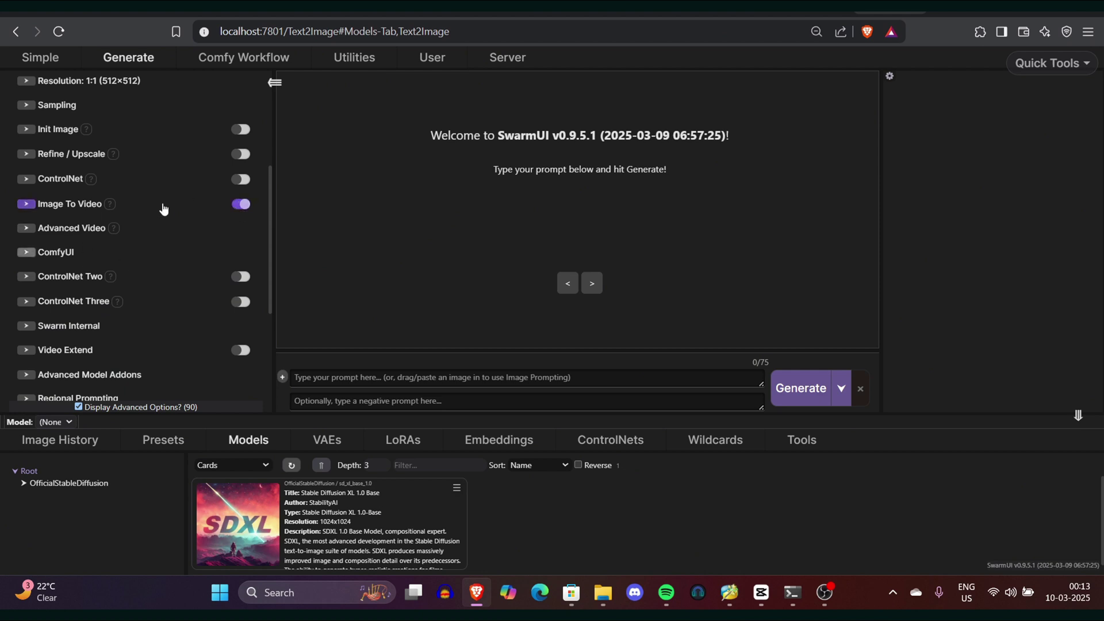
left_click(26, 204)
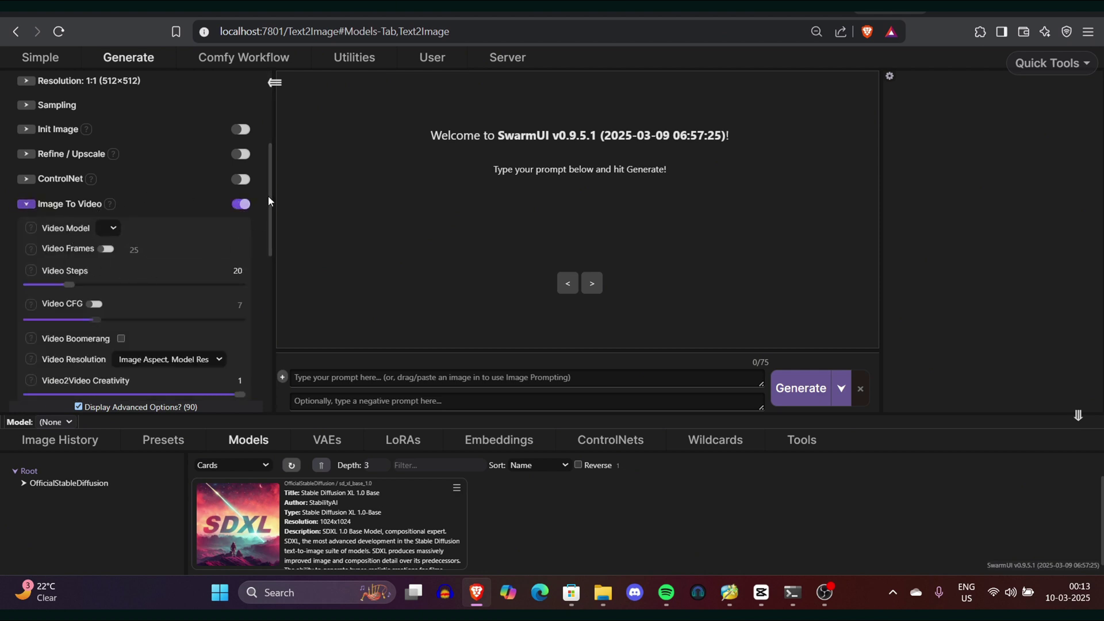
left_click_drag(268, 196, 274, 224)
left_click(289, 229)
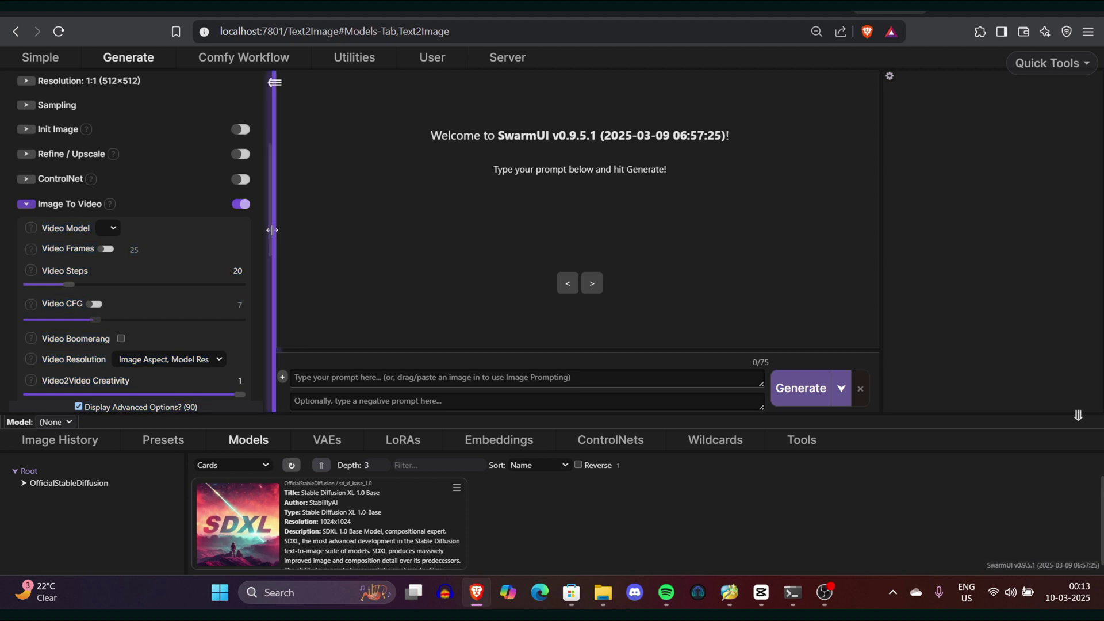
left_click_drag(271, 233, 330, 148)
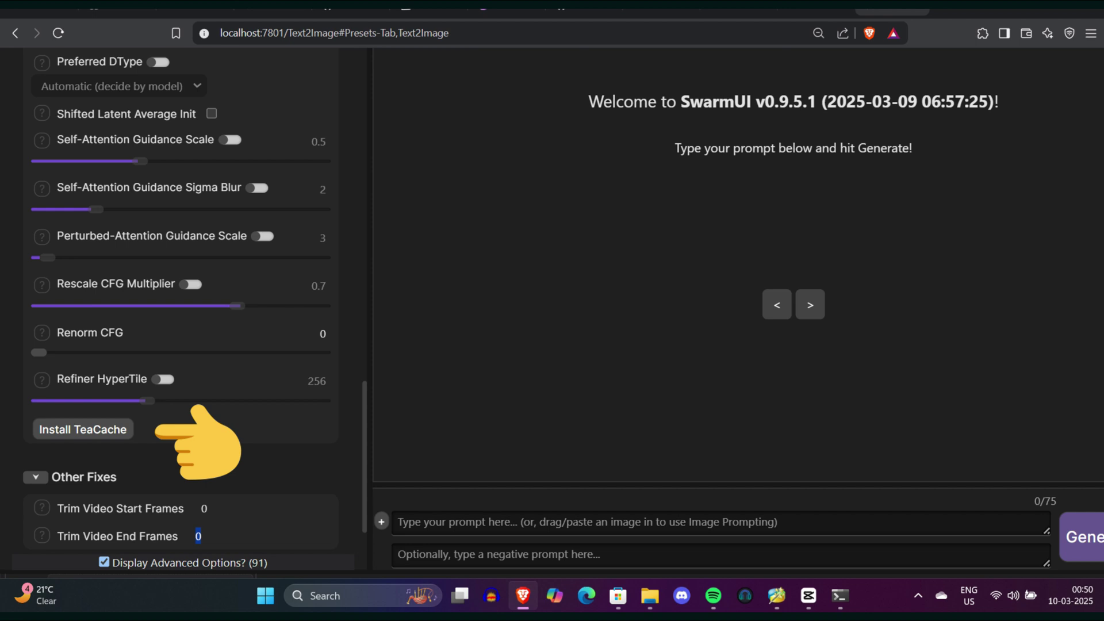
Browse the ControlNets, Wildcards and Tools sections of the lower panel, ending on Presets.
left_click(611, 440)
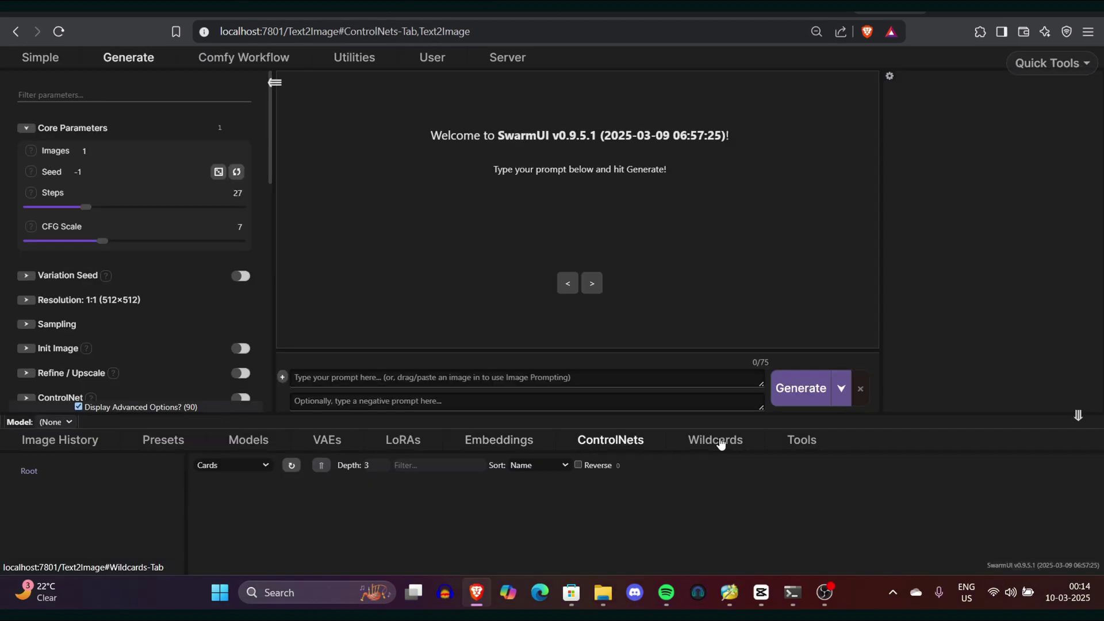
left_click(739, 444)
left_click(789, 442)
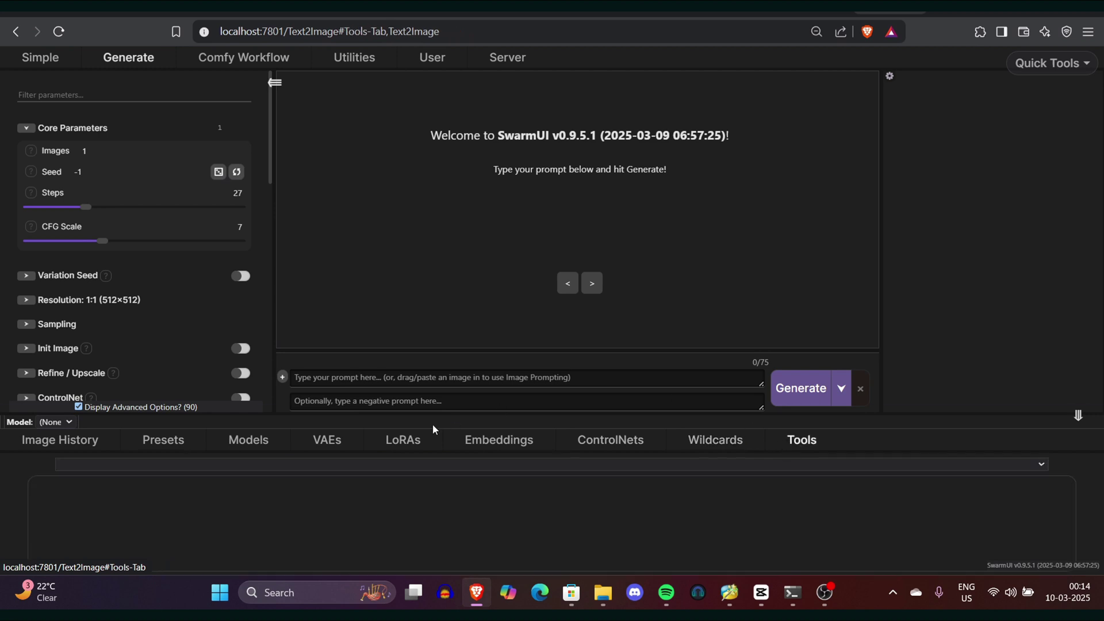
left_click(171, 444)
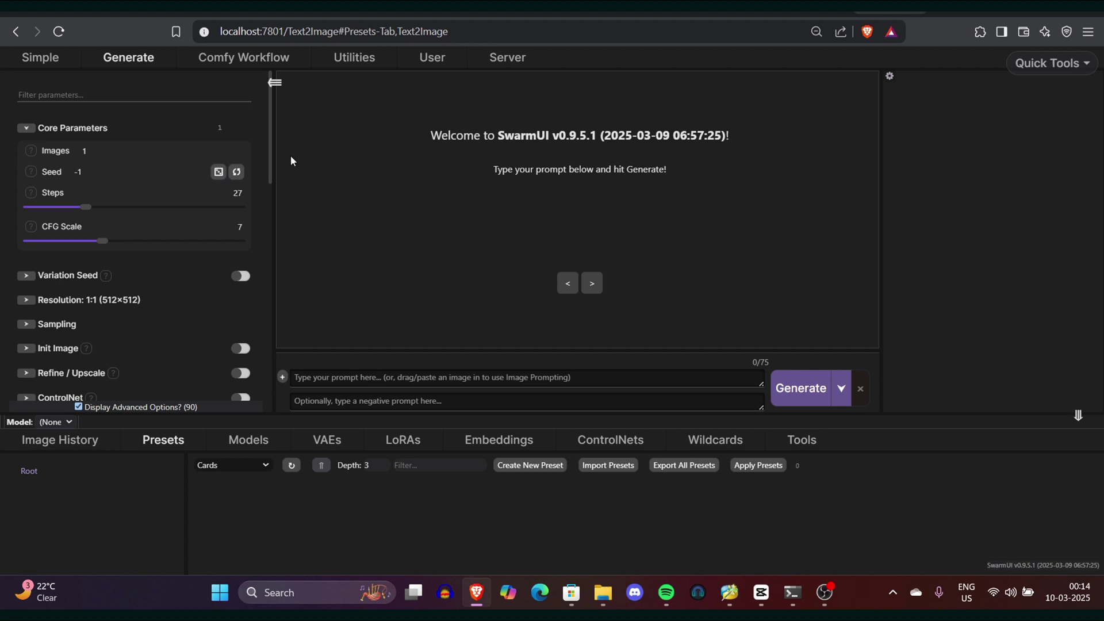
left_click_drag(272, 170, 264, 305)
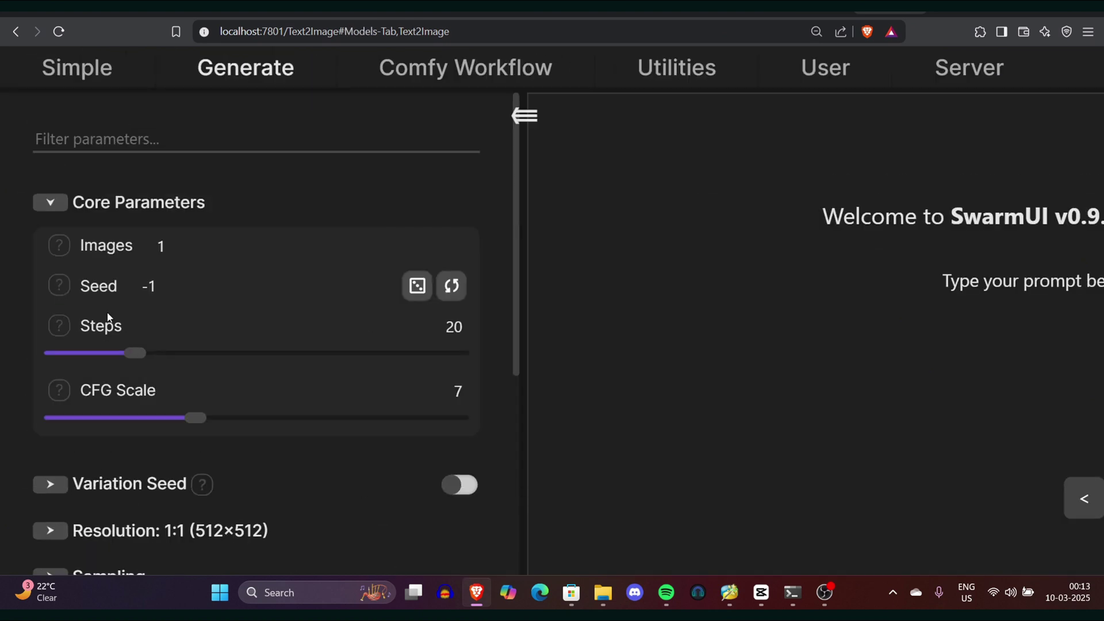
Raise Steps to 27 and zoom the interface out to see all parameters.
left_click_drag(133, 354, 163, 361)
key("ctrl+minus")
key("ctrl+minus")
key("ctrl+minus")
key("ctrl+minus")
key("ctrl+minus")
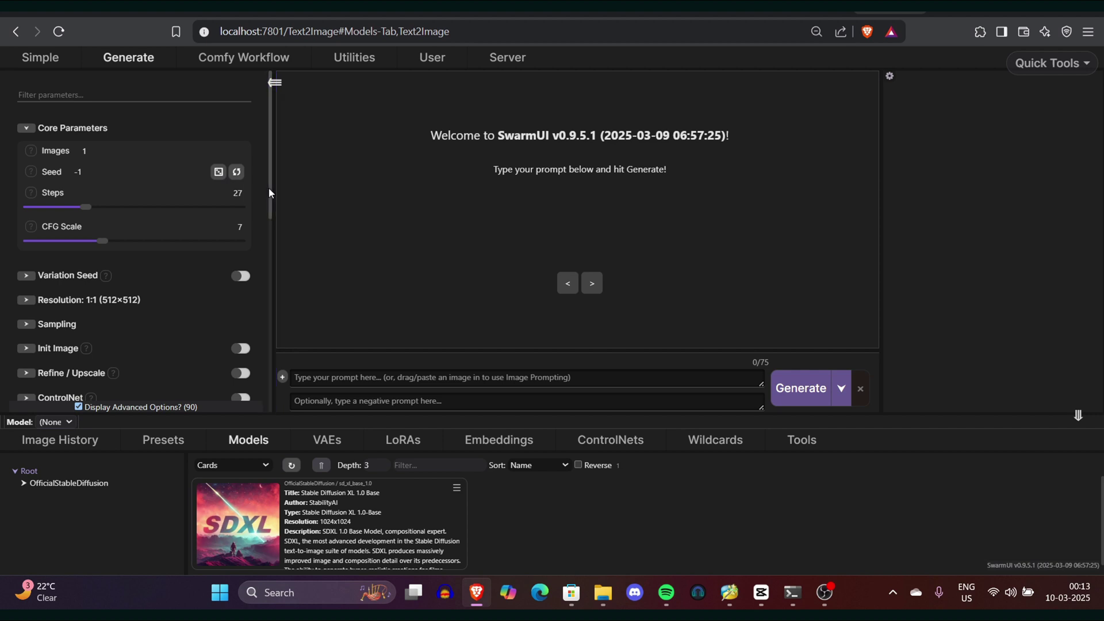
scroll(276, 234, "down", 3)
scroll(280, 257, "down", 1)
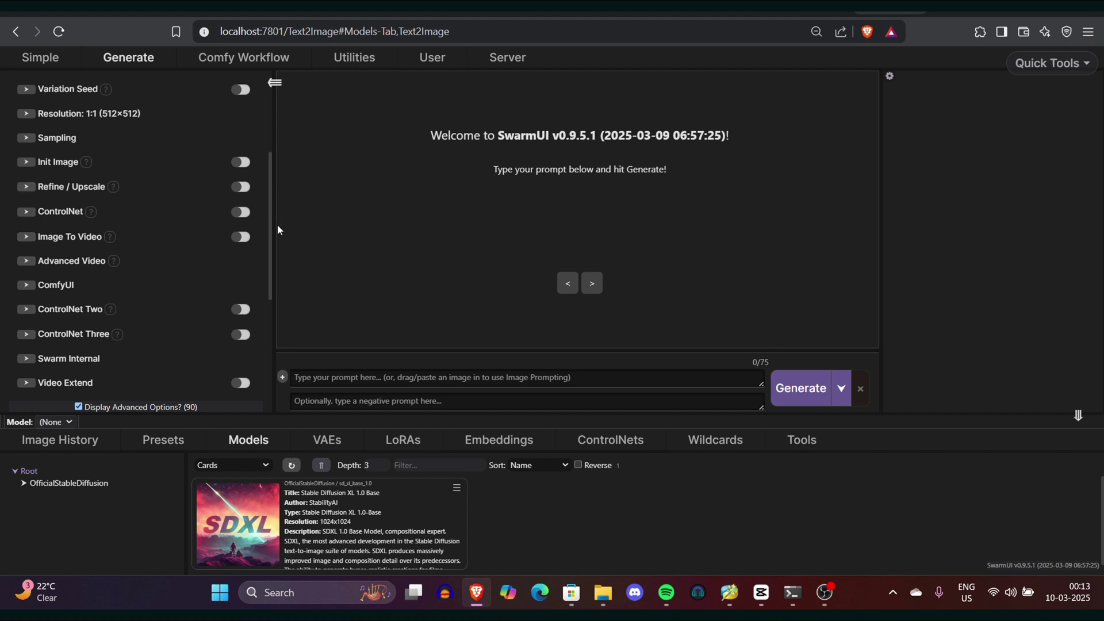
mouse_move(269, 234)
left_mouse_down()
mouse_move(268, 341)
mouse_move(270, 105)
mouse_move(265, 243)
left_mouse_up()
Turn on Image To Video and expand its settings down to Video Format webp.
left_click(240, 206)
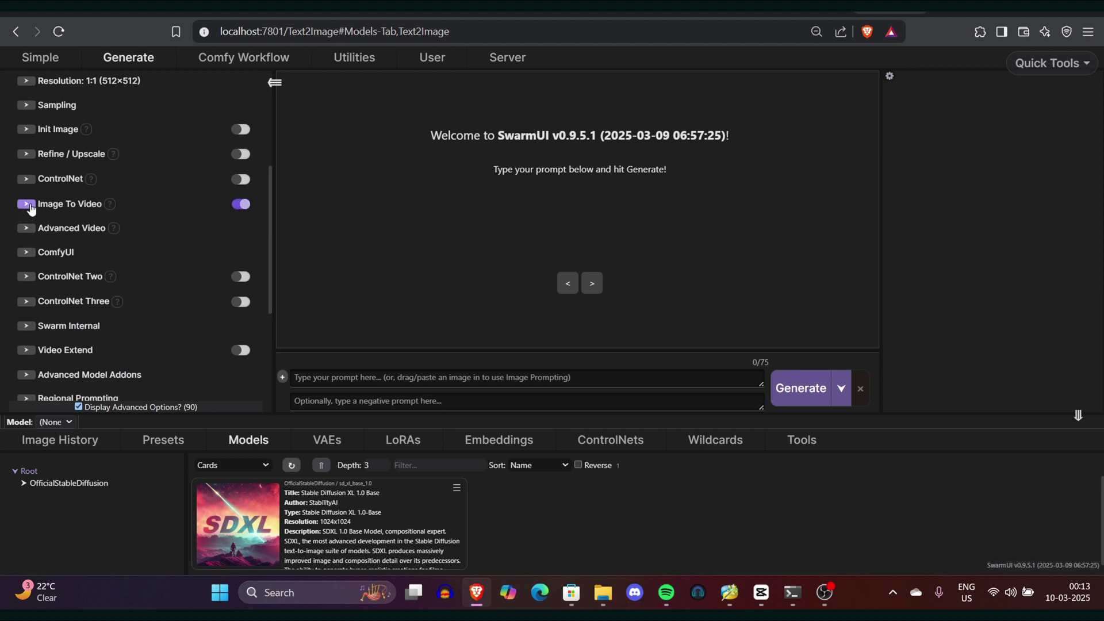
left_click(27, 205)
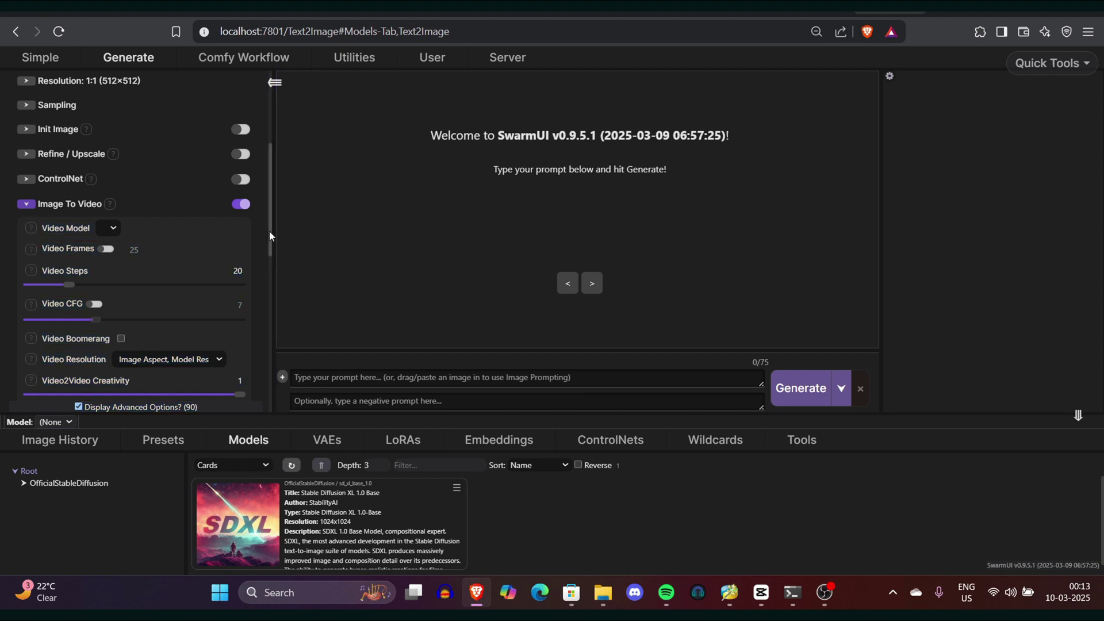
scroll(270, 253, "down", 2)
scroll(269, 270, "down", 3)
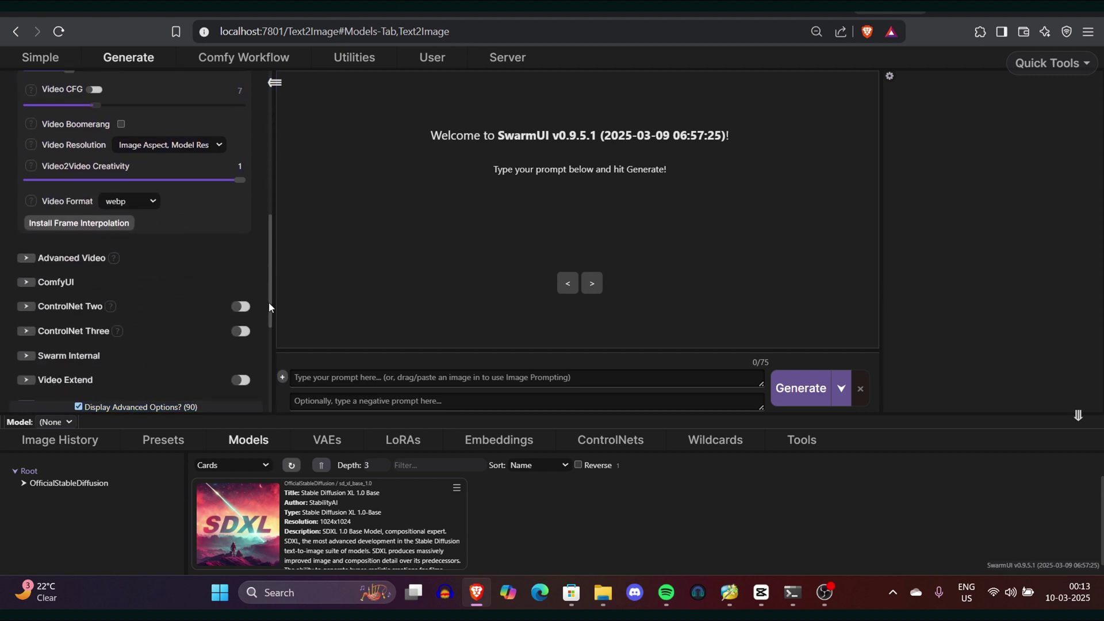
scroll(268, 294, "up", 2)
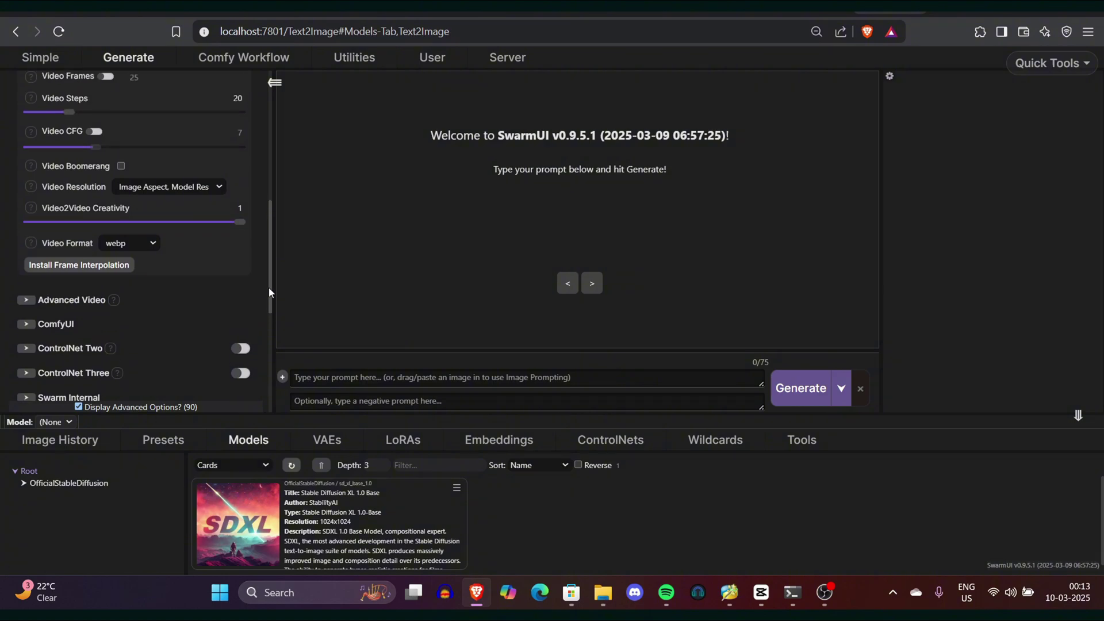